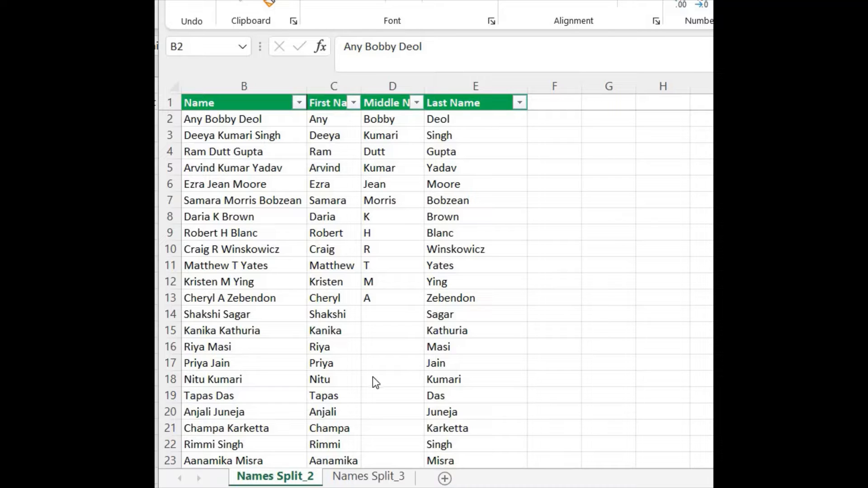
Switch to the Names Split_3 sheet and select the first empty cell under First Name
{"action": "left_click", "coordinate": [245, 117]}
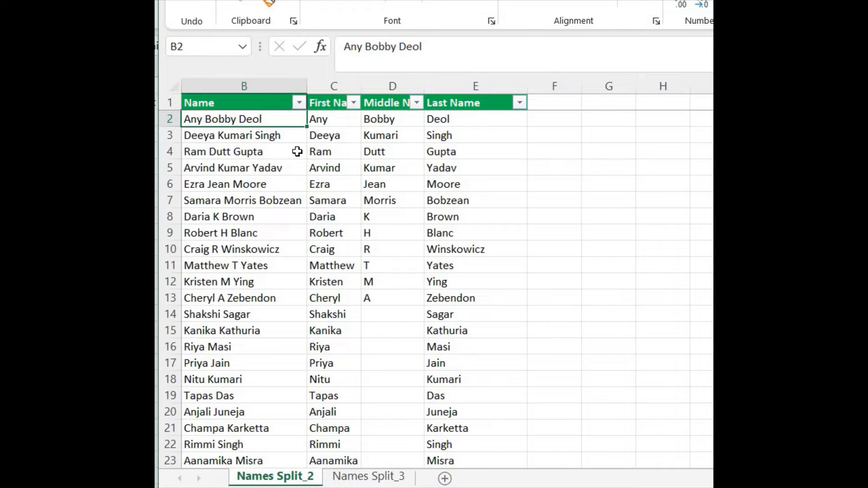
{"action": "left_click", "coordinate": [368, 477]}
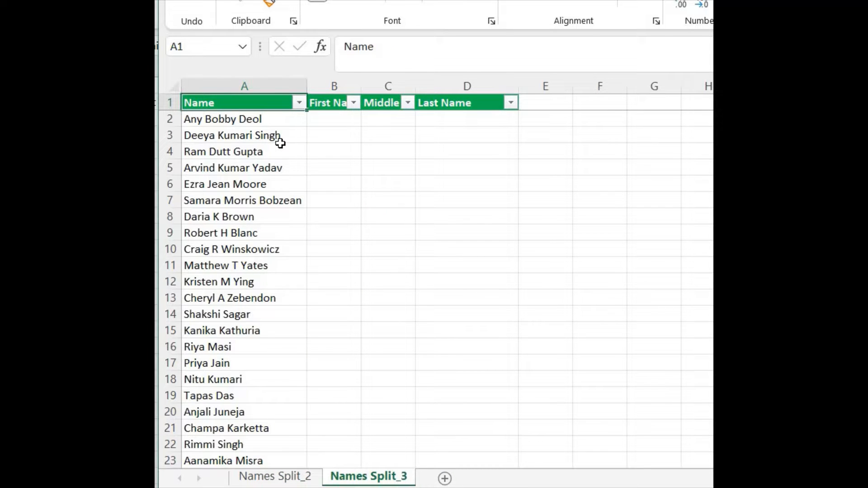
{"action": "left_click", "coordinate": [272, 119]}
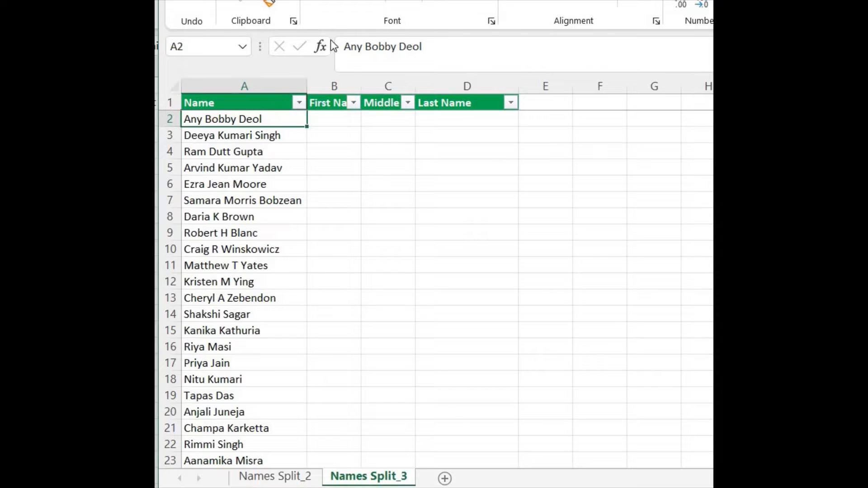
{"action": "left_click", "coordinate": [343, 120]}
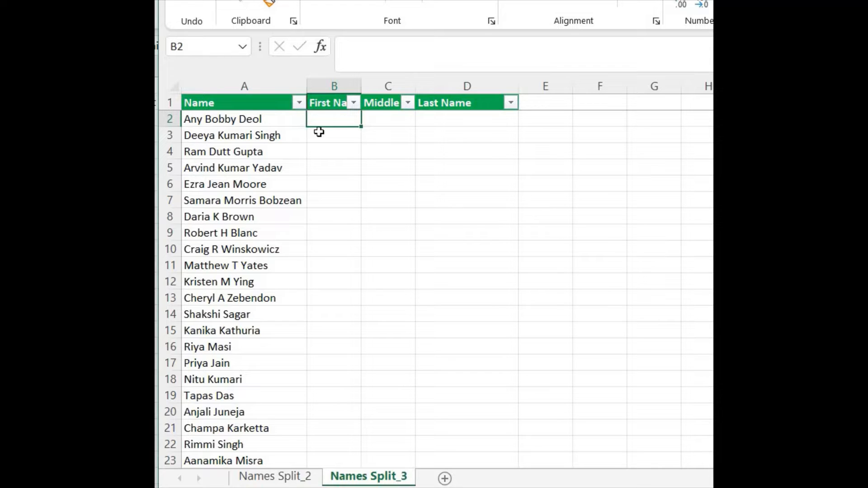
Insert extra spaces between the first, middle and last parts of the full name in cell A2
{"action": "left_click", "coordinate": [282, 118]}
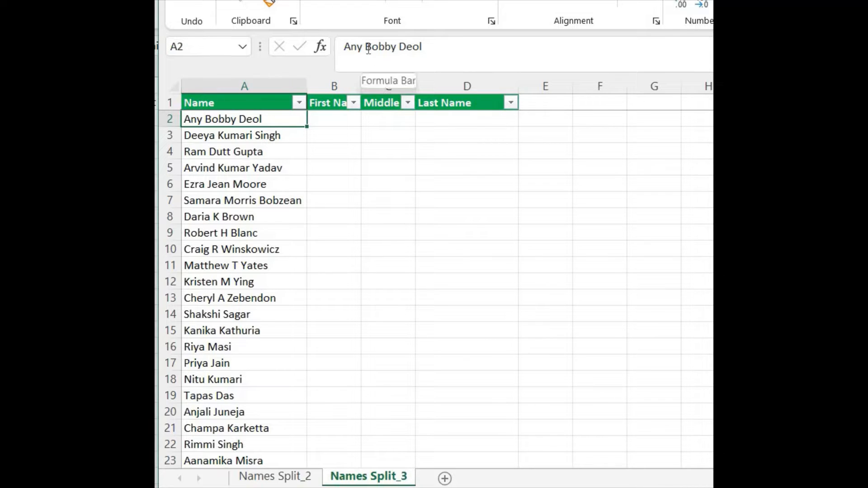
{"action": "left_click", "coordinate": [366, 47]}
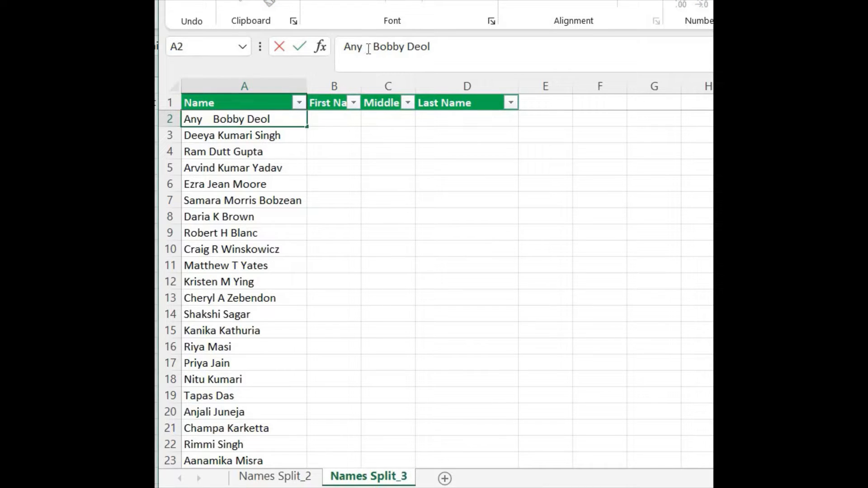
{"action": "key", "text": "Right"}
{"action": "key", "text": "Right"}
{"action": "key", "text": "Right"}
{"action": "key", "text": "Right"}
{"action": "key", "text": "Right"}
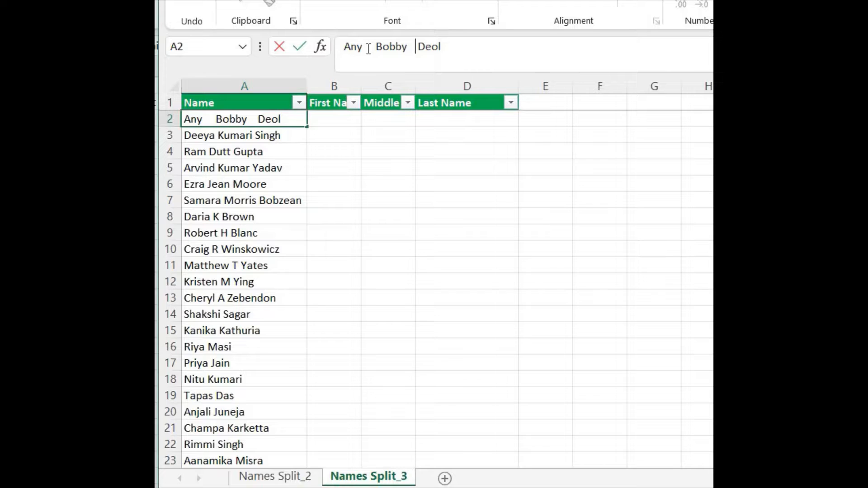
{"action": "key", "text": "Return"}
Enter =TRIM(A2) in cell B2 and fill the formula down the whole list of names
{"action": "key", "text": "Up"}
{"action": "key", "text": "Right"}
{"action": "type", "text": "=tri"}
{"action": "key", "text": "Tab"}
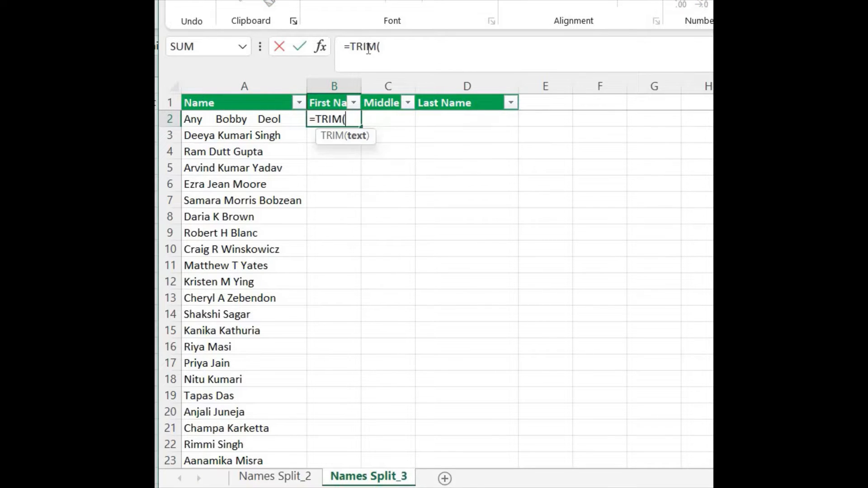
{"action": "left_click", "coordinate": [251, 119]}
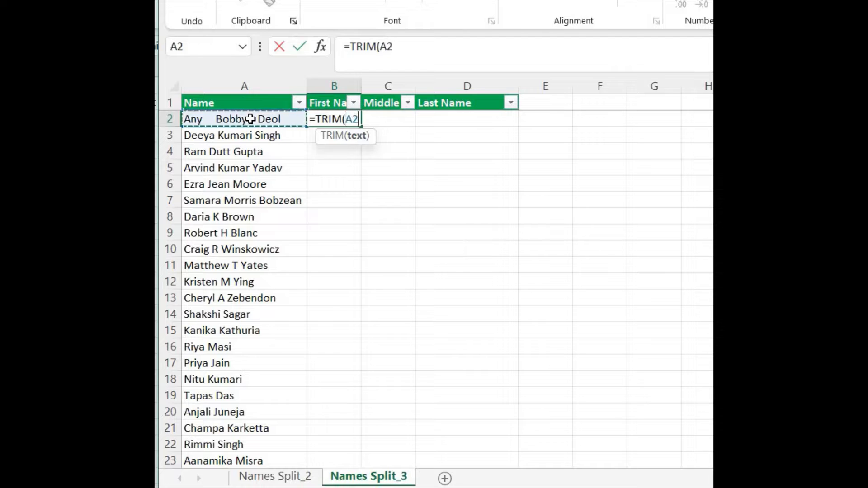
{"action": "type", "text": ")"}
{"action": "key", "text": "Return"}
{"action": "key", "text": "Up"}
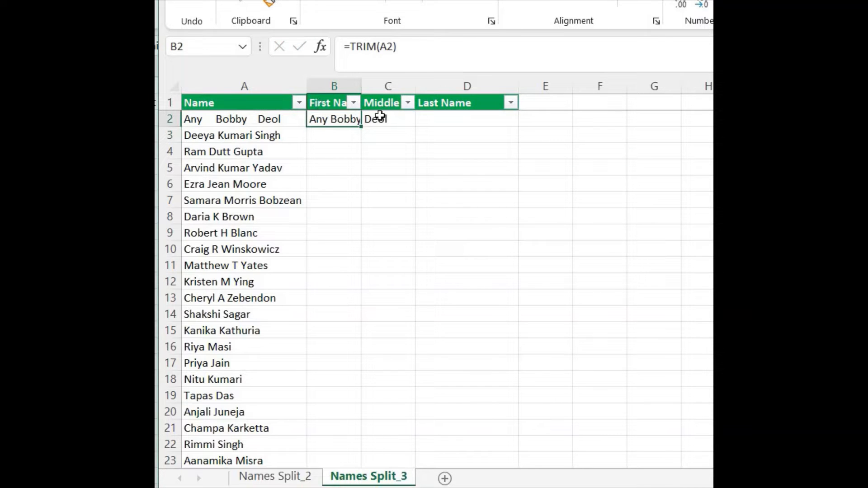
{"action": "double_click", "coordinate": [360, 126]}
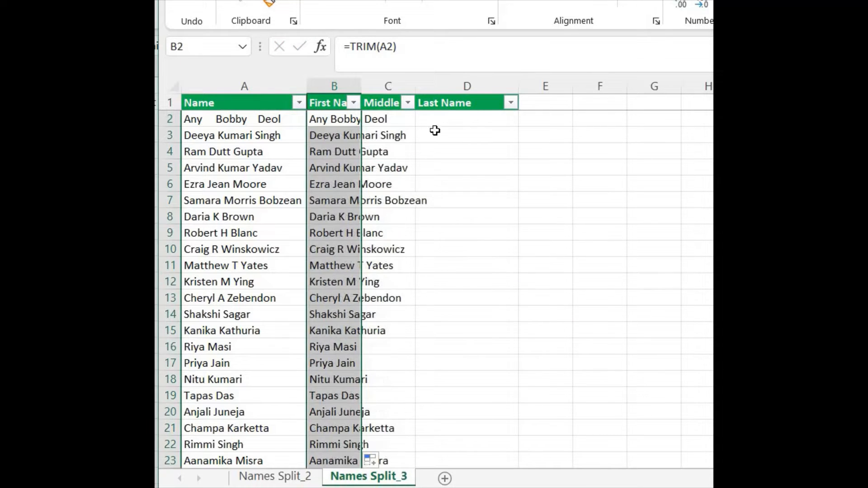
Copy the trimmed names from column B and paste them as values over the Name column starting at A2
{"action": "key", "text": "ctrl+c"}
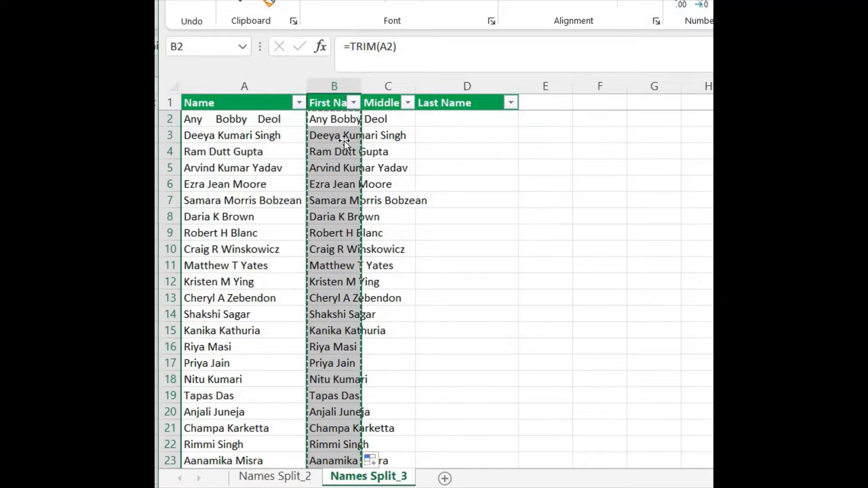
{"action": "left_click", "coordinate": [278, 122]}
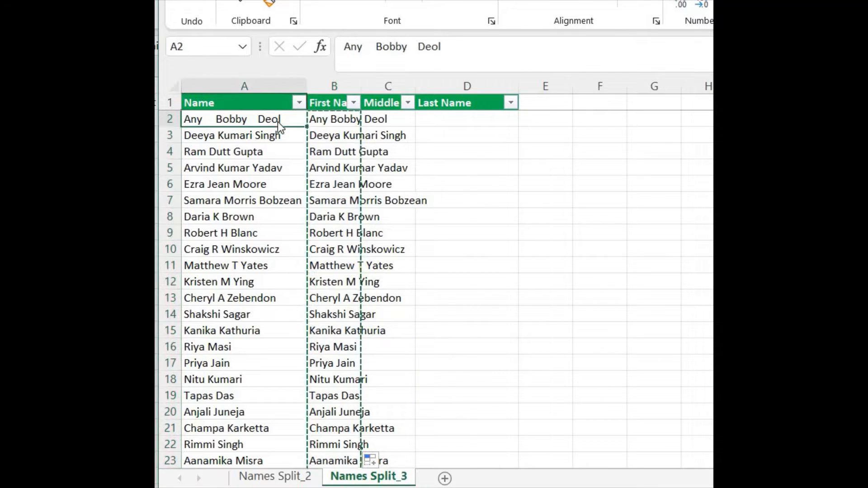
{"action": "right_click", "coordinate": [278, 121]}
{"action": "left_click", "coordinate": [343, 151]}
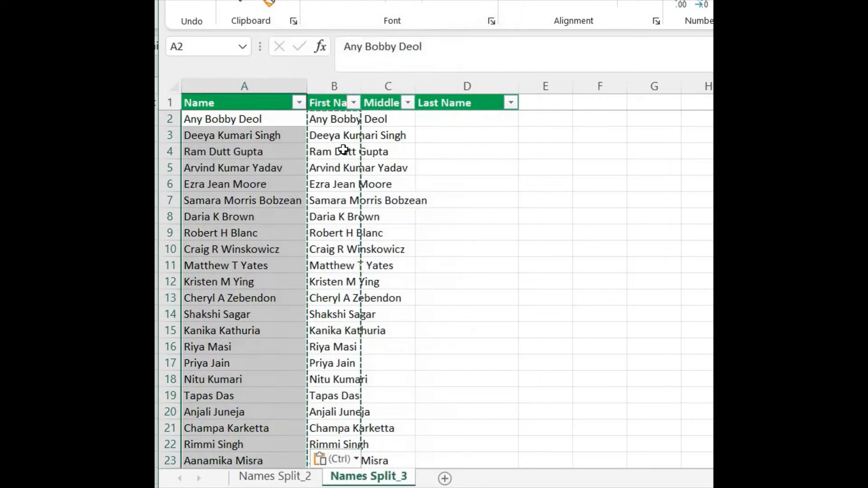
Clear the TRIM formulas from column B, from B2 down to the end of the list
{"action": "left_click", "coordinate": [345, 119]}
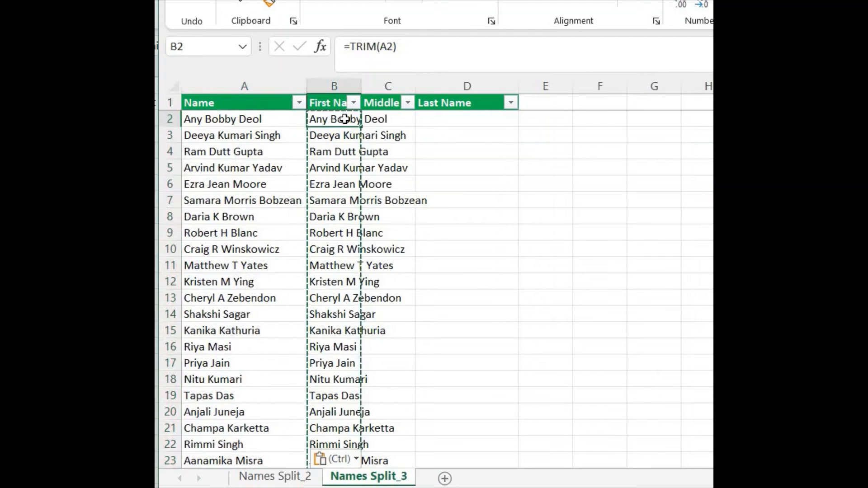
{"action": "key", "text": "ctrl+shift+Down"}
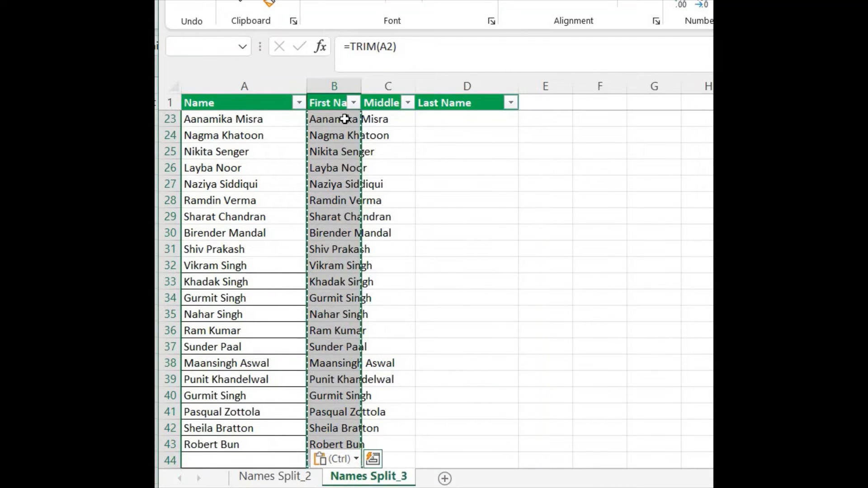
{"action": "key", "text": "Delete"}
{"action": "key", "text": "ctrl+Up"}
{"action": "key", "text": "Down"}
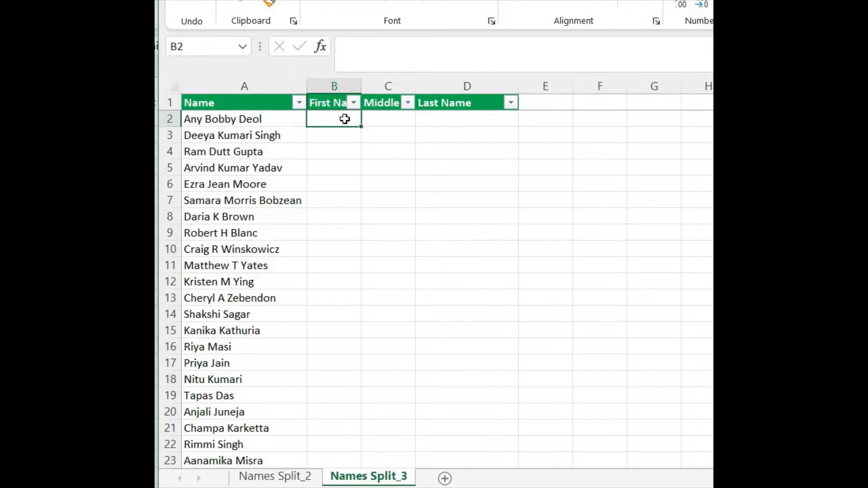
{"action": "key", "text": "Left"}
{"action": "key", "text": "Right"}
{"action": "key", "text": "Right"}
{"action": "key", "text": "Right"}
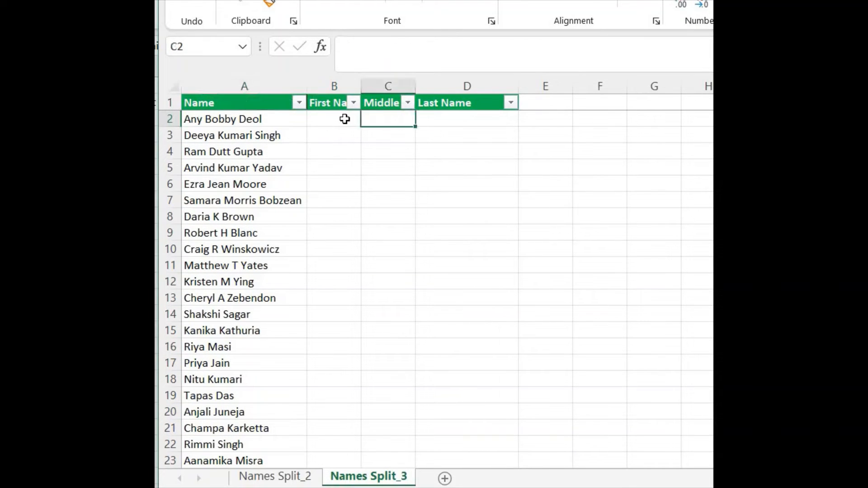
{"action": "key", "text": "Left"}
{"action": "key", "text": "Left"}
{"action": "key", "text": "Left"}
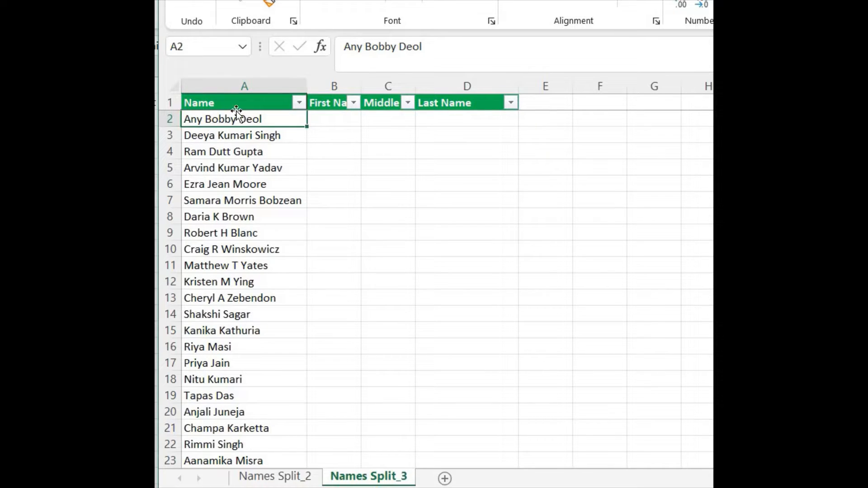
{"action": "left_click", "coordinate": [215, 350]}
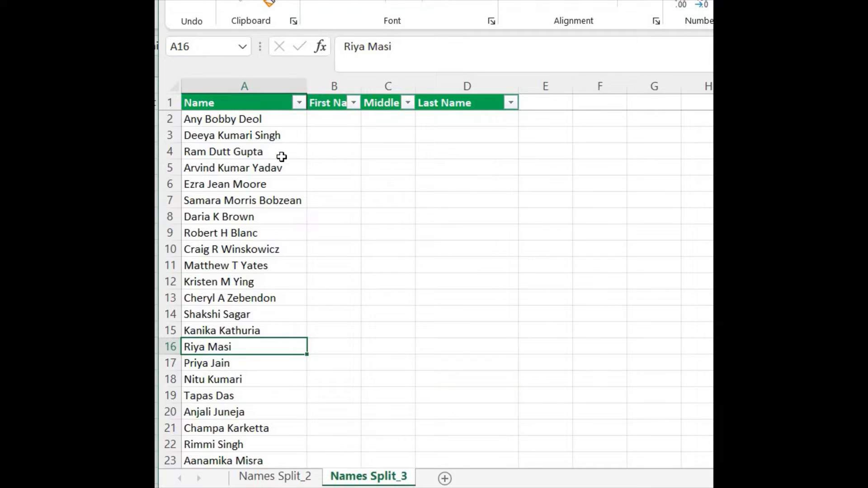
{"action": "left_click", "coordinate": [268, 119]}
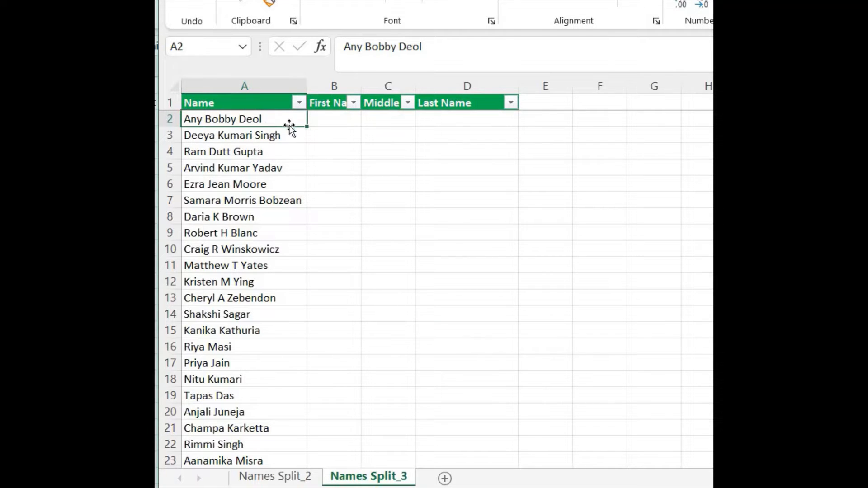
Insert a blank column before the Name column and copy the formatted Name header into its first cell
{"action": "right_click", "coordinate": [212, 85]}
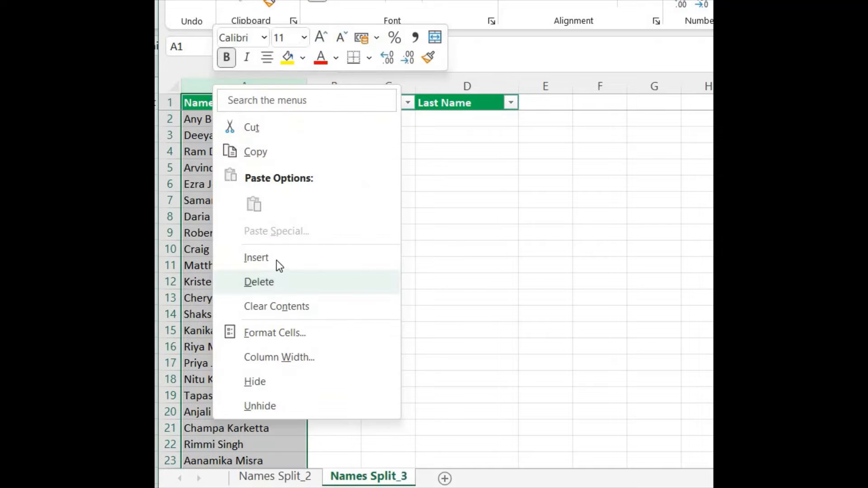
{"action": "left_click", "coordinate": [276, 259]}
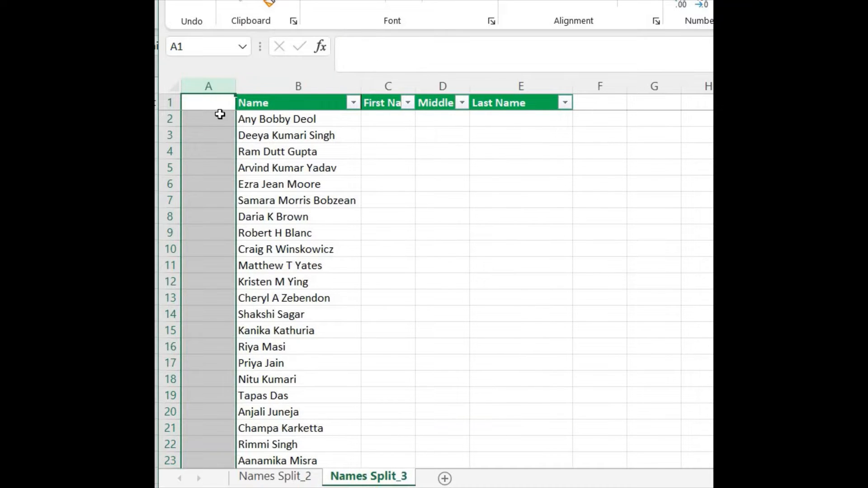
{"action": "left_click", "coordinate": [248, 104]}
{"action": "key", "text": "ctrl+c"}
{"action": "key", "text": "Left"}
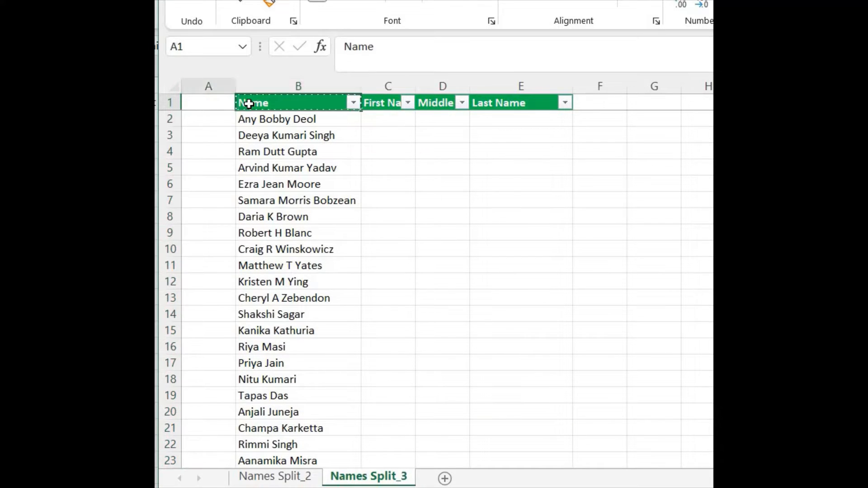
{"action": "key", "text": "ctrl+v"}
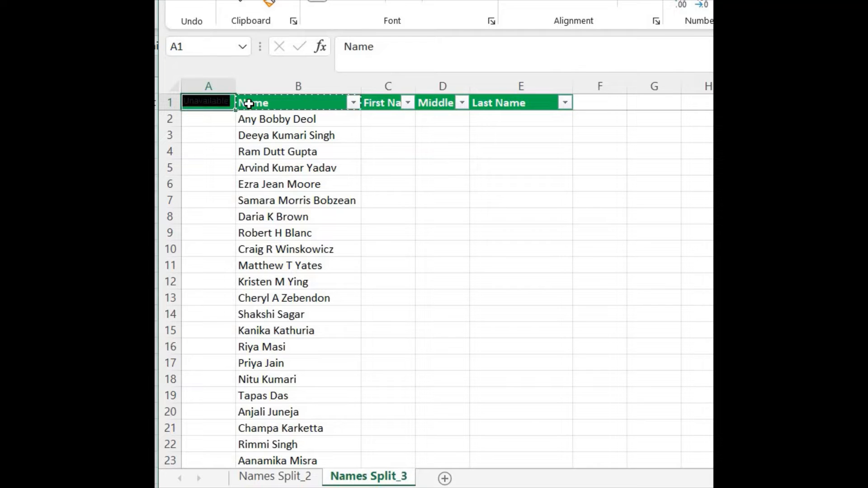
Change the header in A1 to "Count of Space" and widen column A to fit it
{"action": "type", "text": "Count of Space"}
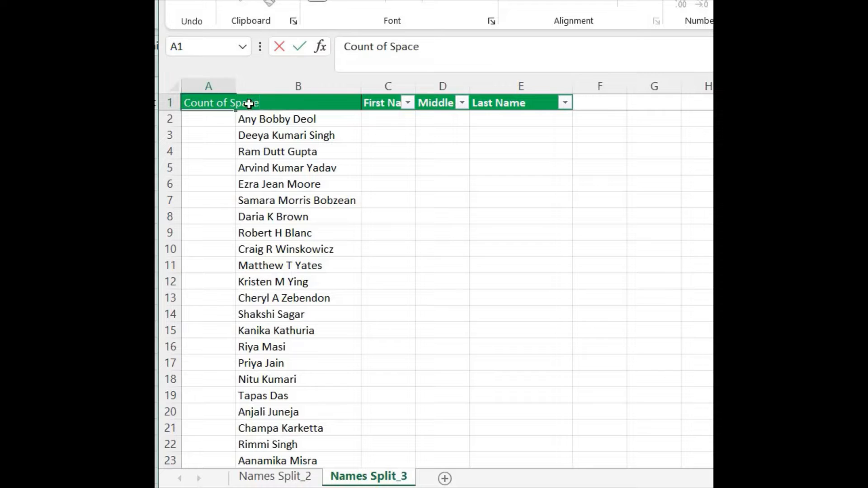
{"action": "key", "text": "Return"}
{"action": "key", "text": "Up"}
{"action": "left_click_drag", "start_coordinate": [238, 84], "coordinate": [263, 85]}
Enter =LEN(B2) in cell A2 to count the characters of the first full name
{"action": "left_click", "coordinate": [238, 121]}
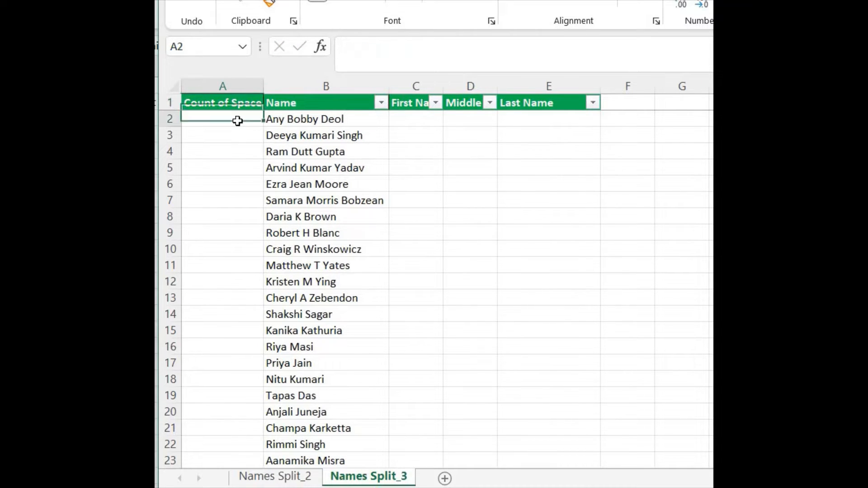
{"action": "type", "text": "=len("}
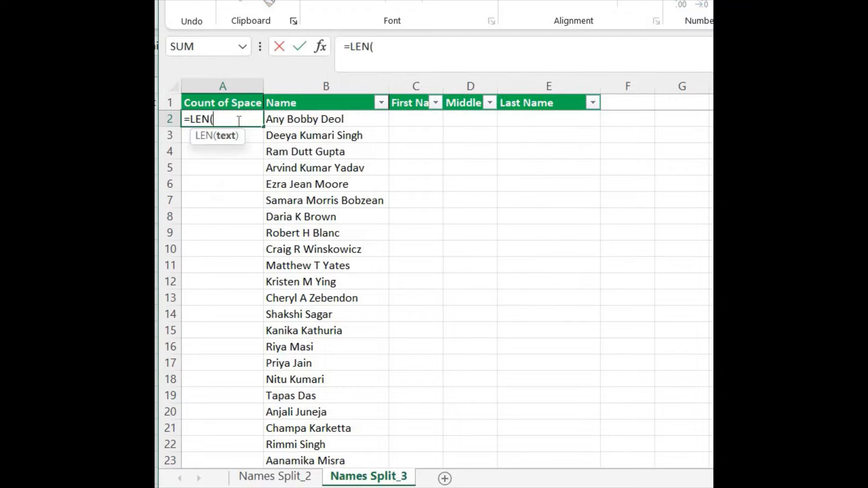
{"action": "left_click", "coordinate": [290, 118]}
{"action": "type", "text": ")"}
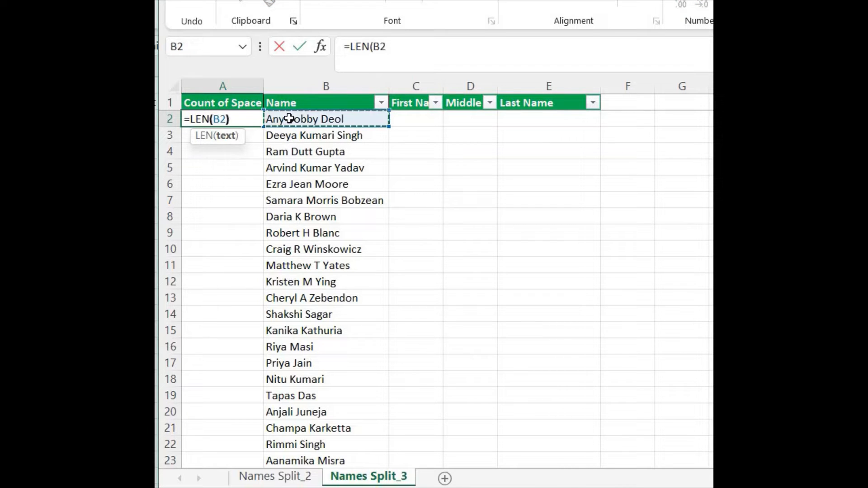
{"action": "key", "text": "Return"}
{"action": "key", "text": "Up"}
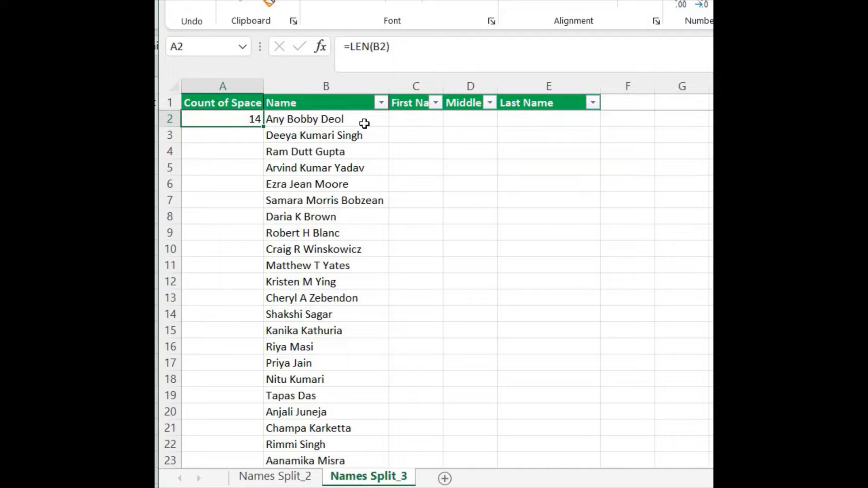
Enter =SUBSTITUTE(B2," ","") in cell C2 to strip the spaces from the first full name
{"action": "left_click", "coordinate": [410, 124]}
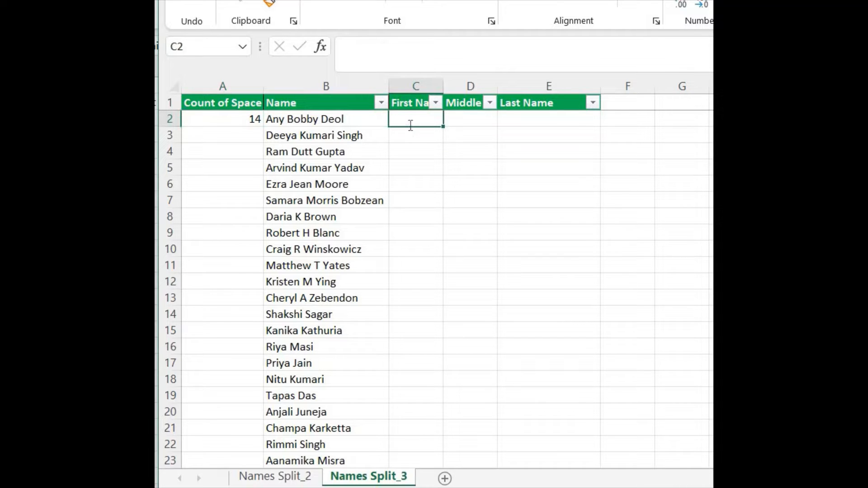
{"action": "type", "text": "=sub"}
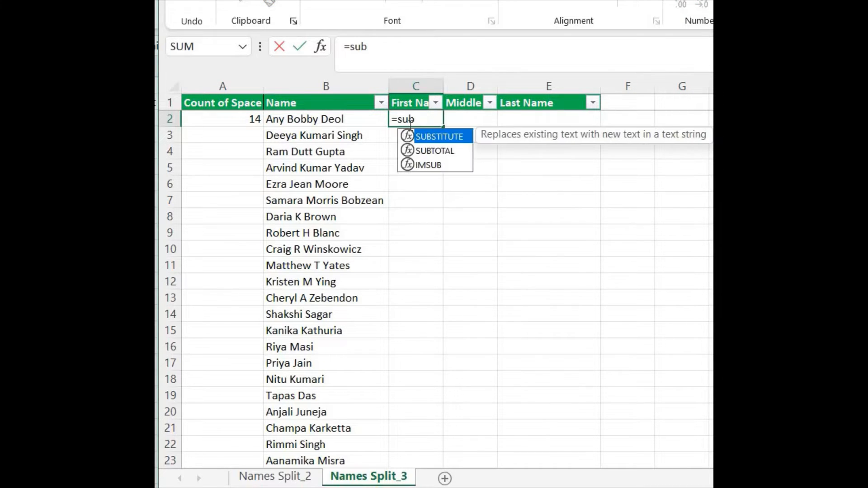
{"action": "key", "text": "Tab"}
{"action": "left_click", "coordinate": [335, 120]}
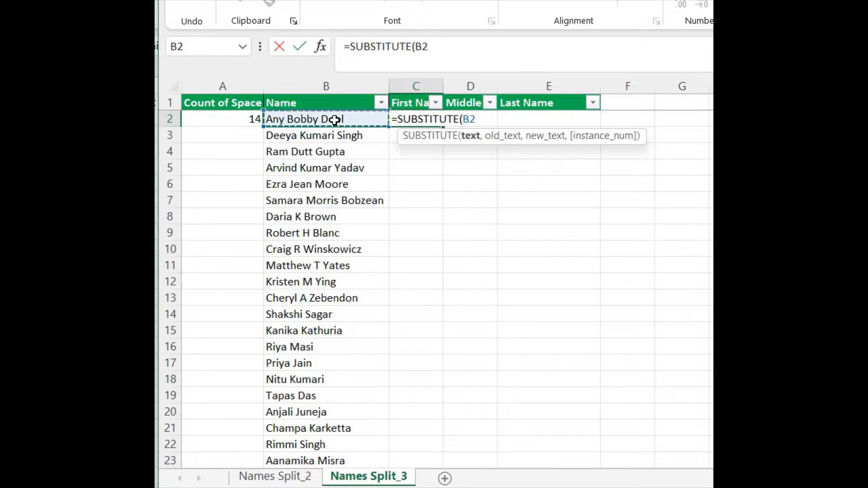
{"action": "type", "text": ",\" \""}
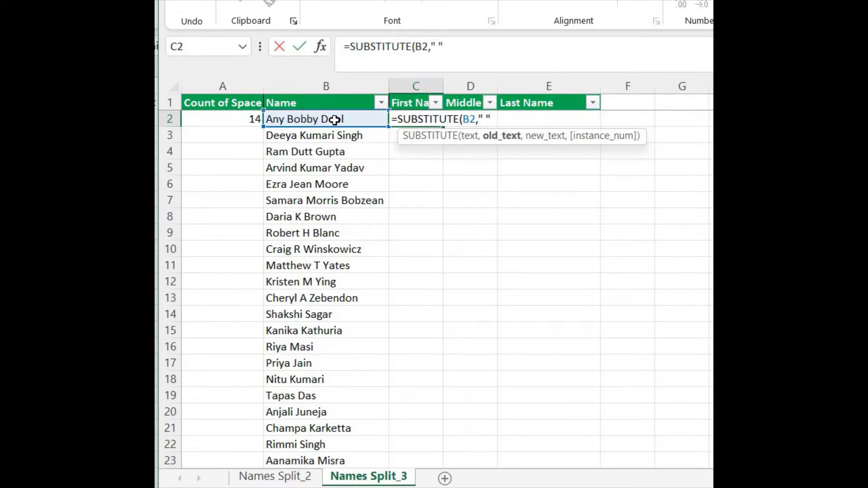
{"action": "type", "text": ",\"\")"}
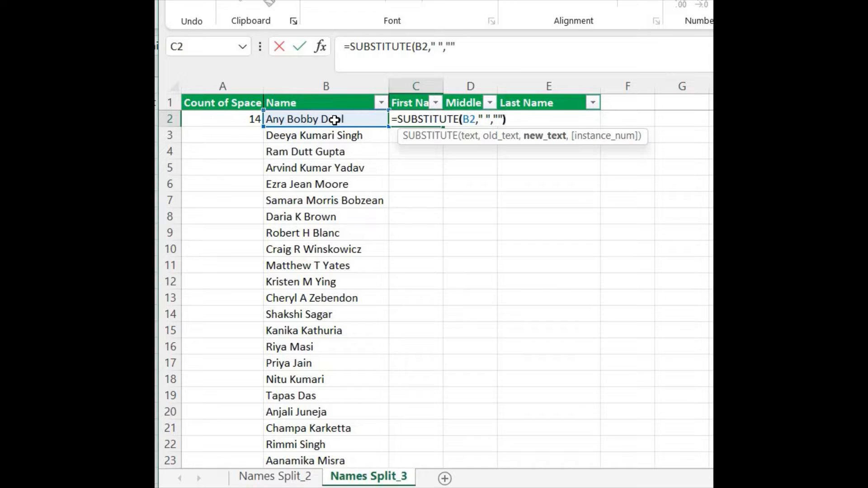
{"action": "key", "text": "Return"}
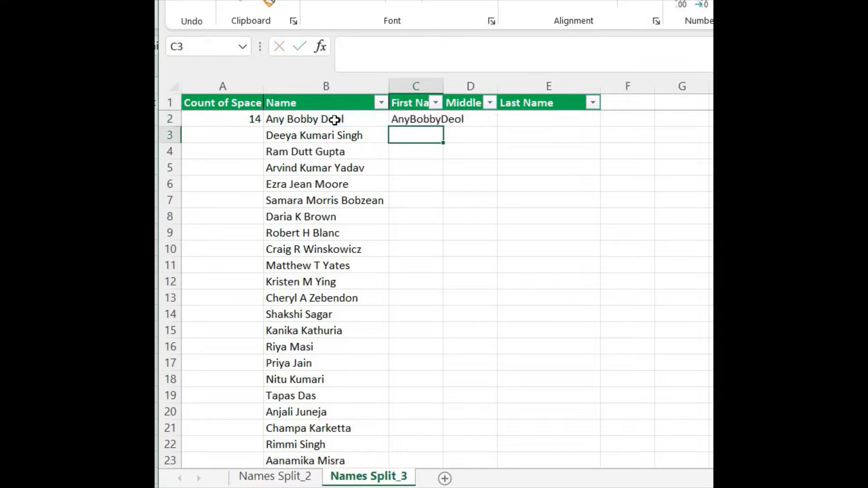
Wrap the SUBSTITUTE formula in C2 in LEN so it reads =LEN(SUBSTITUTE(B2," ",""))
{"action": "left_click", "coordinate": [419, 116]}
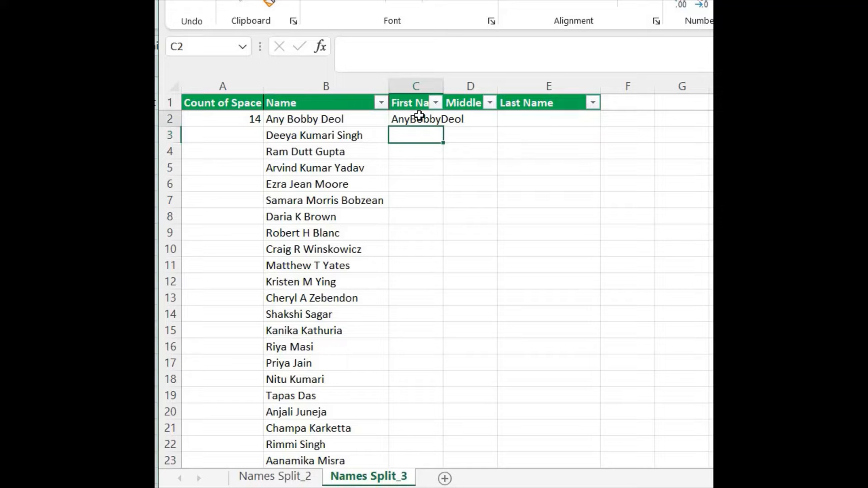
{"action": "left_click", "coordinate": [350, 47]}
{"action": "type", "text": "LEN("}
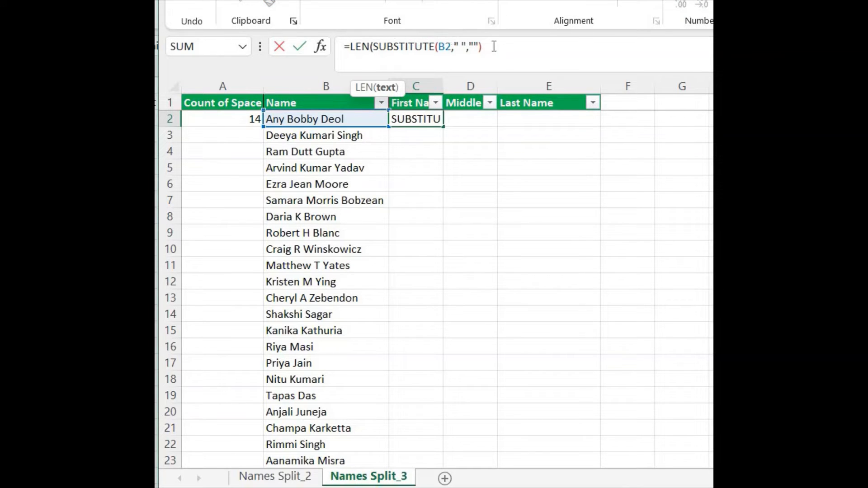
{"action": "type", "text": ")"}
{"action": "key", "text": "Return"}
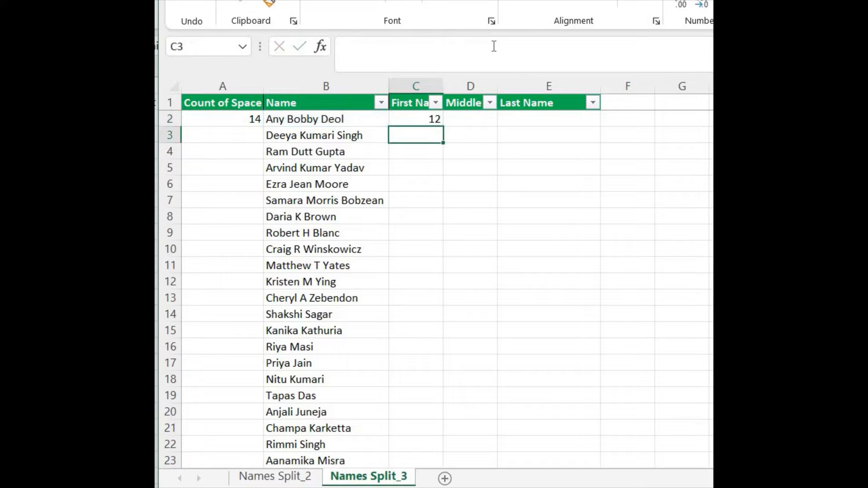
Copy the expression LEN(SUBSTITUTE(B2," ","")) without its equals sign from C2, and empty that cell
{"action": "key", "text": "Up"}
{"action": "left_click", "coordinate": [493, 46]}
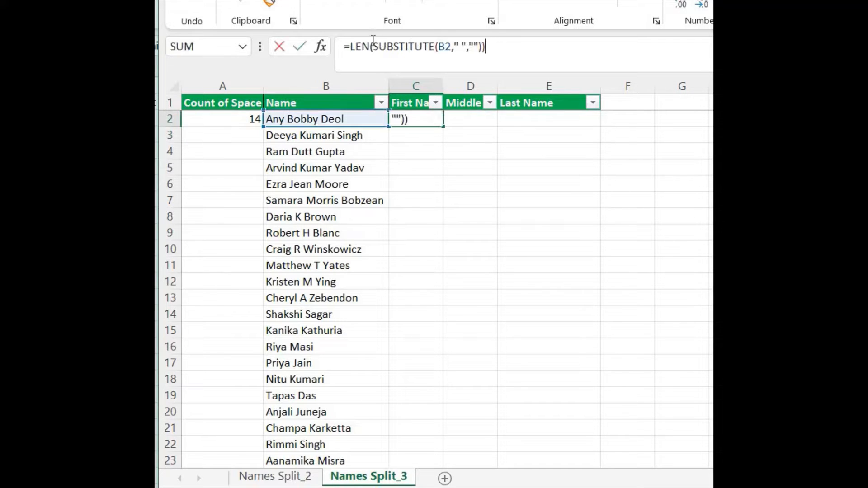
{"action": "left_click_drag", "start_coordinate": [488, 47], "coordinate": [352, 41]}
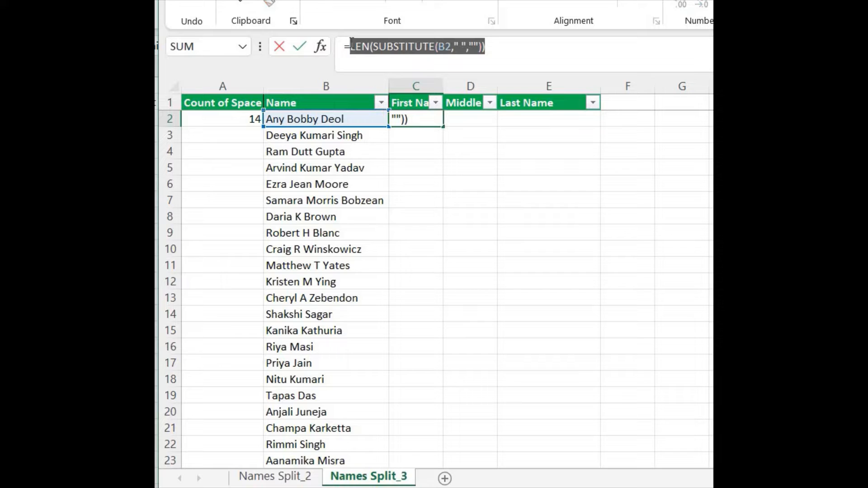
{"action": "key", "text": "Tab"}
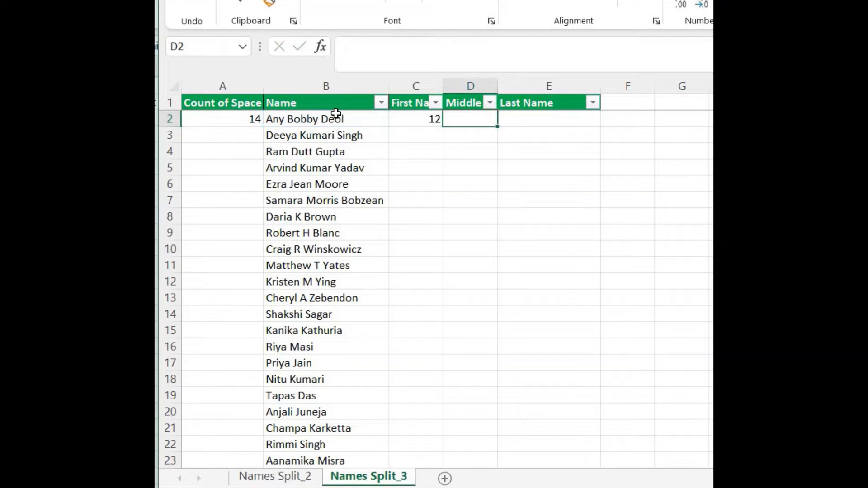
{"action": "left_click", "coordinate": [420, 119]}
{"action": "left_click_drag", "start_coordinate": [352, 46], "coordinate": [538, 67]}
{"action": "key", "text": "ctrl+c"}
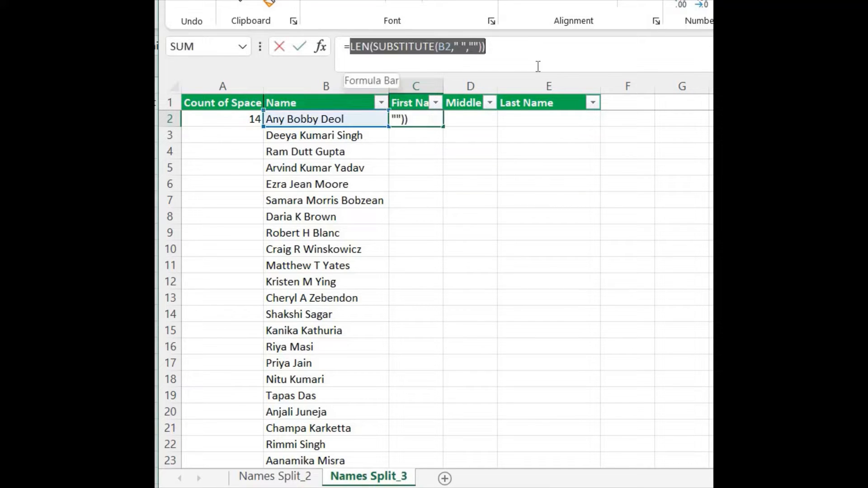
{"action": "key", "text": "BackSpace"}
{"action": "key", "text": "BackSpace"}
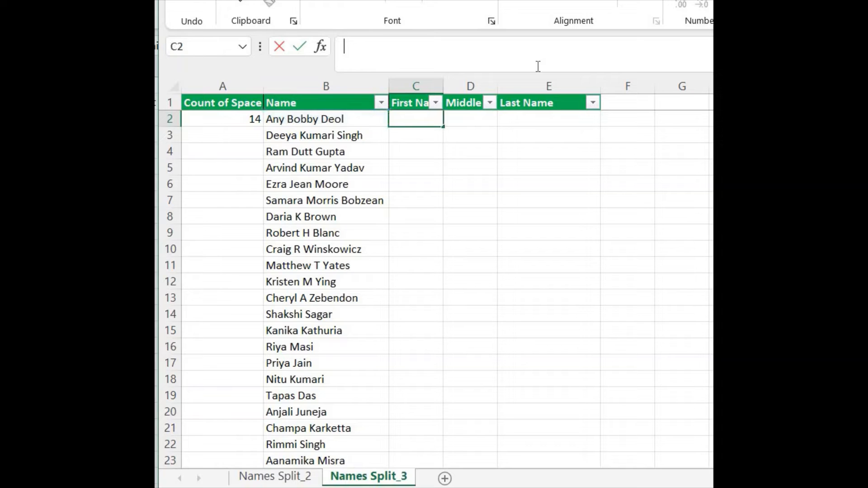
{"action": "key", "text": "Tab"}
Subtract the copied expression in A2 so the formula reads =LEN(B2)-LEN(SUBSTITUTE(B2," ",""))
{"action": "left_click", "coordinate": [254, 118]}
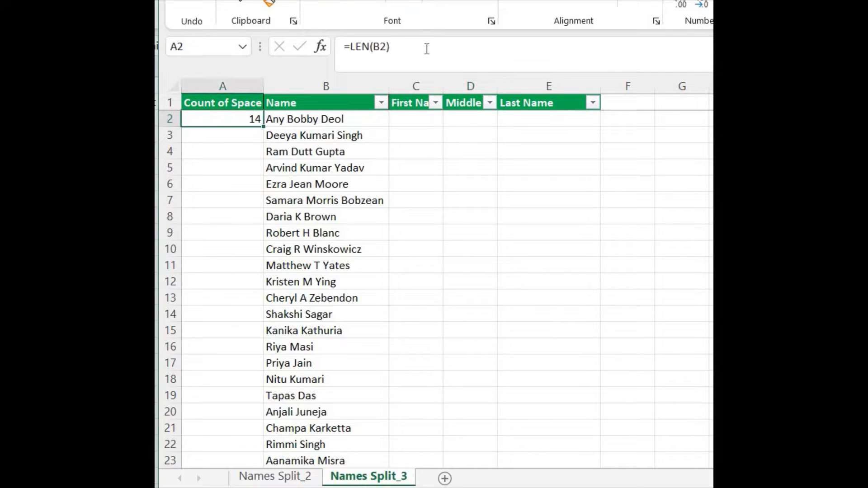
{"action": "left_click", "coordinate": [426, 48]}
{"action": "type", "text": "-"}
{"action": "key", "text": "ctrl+v"}
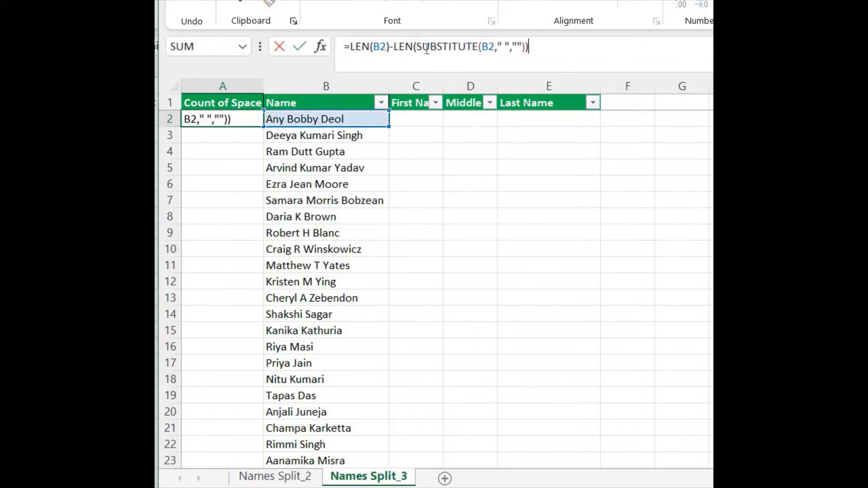
{"action": "key", "text": "Return"}
{"action": "key", "text": "Up"}
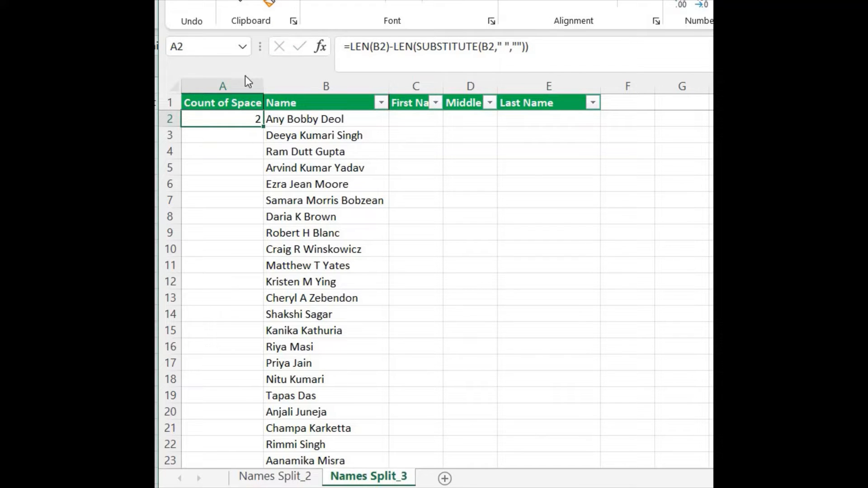
Fill the space-count formula from A2 down the whole list and remove the surplus row 44 below the last name
{"action": "double_click", "coordinate": [264, 125]}
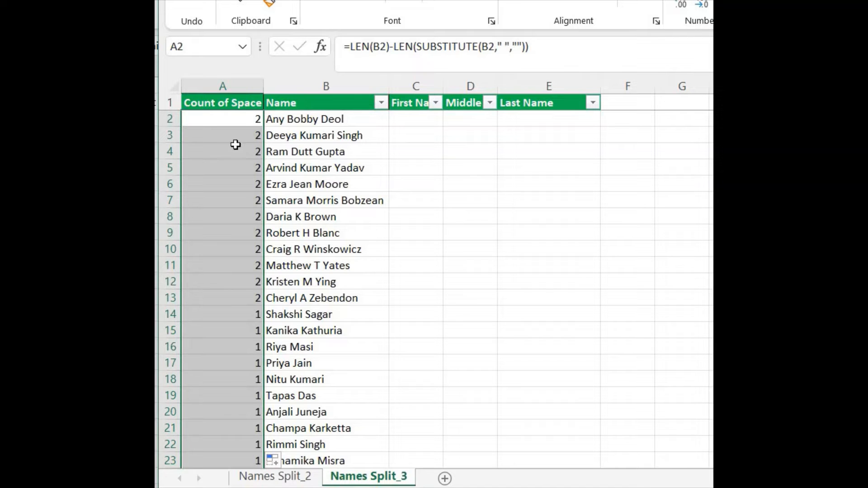
{"action": "key", "text": "ctrl+Down"}
{"action": "key", "text": "Up"}
{"action": "key", "text": "Up"}
{"action": "key", "text": "Up"}
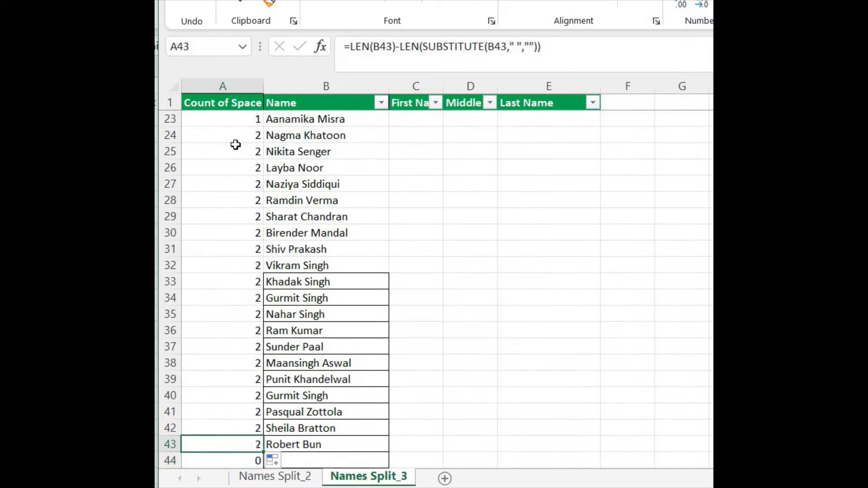
{"action": "key", "text": "Down"}
{"action": "key", "text": "Down"}
{"action": "key", "text": "Down"}
{"action": "key", "text": "shift+space"}
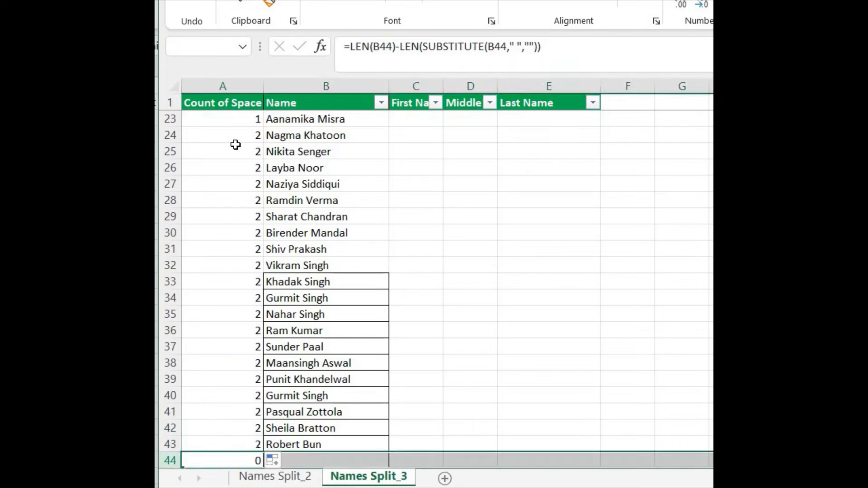
{"action": "key", "text": "Delete"}
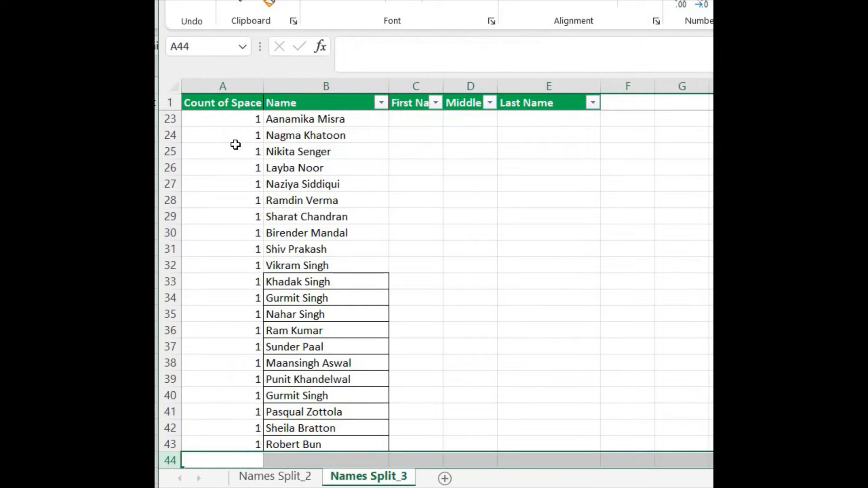
{"action": "key", "text": "Up"}
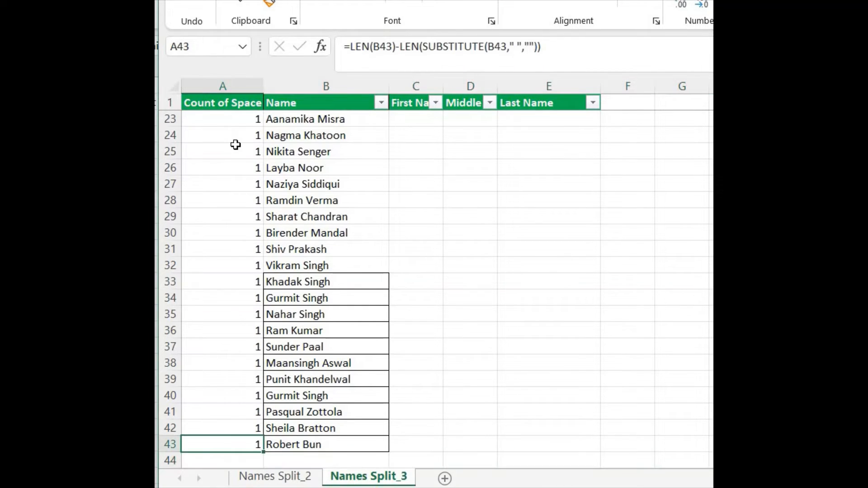
Reapply the filter to the header row A1:E1 so that it also covers the Count of Space column
{"action": "key", "text": "Up"}
{"action": "key", "text": "Up"}
{"action": "key", "text": "ctrl+Up"}
{"action": "key", "text": "Down"}
{"action": "key", "text": "Up"}
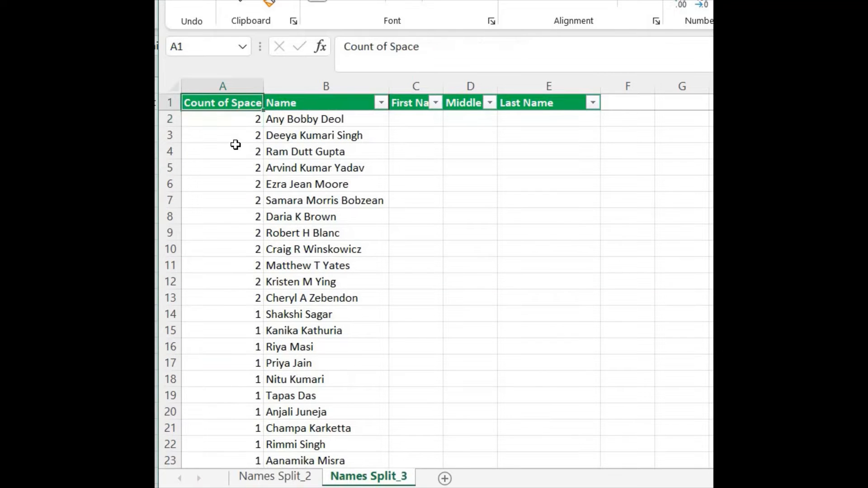
{"action": "key", "text": "ctrl+shift+Right"}
{"action": "key", "text": "ctrl+shift+l"}
{"action": "key", "text": "ctrl+shift+l"}
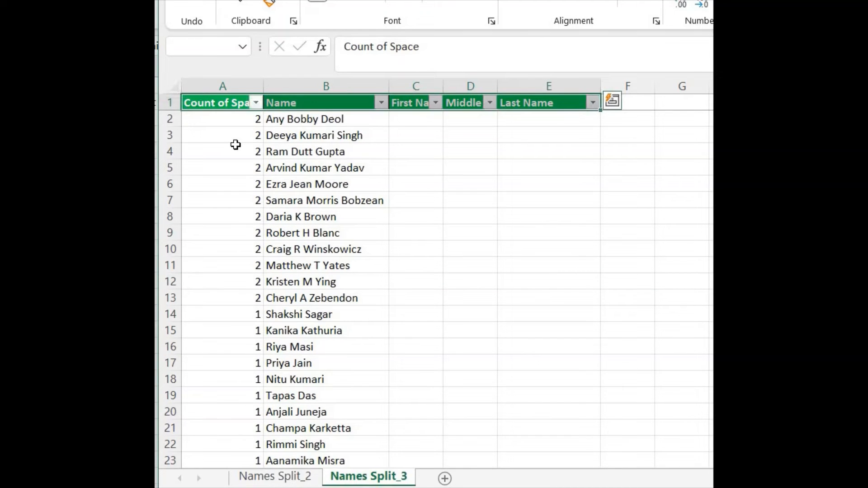
Sort the list by Count of Space from largest to smallest
{"action": "key", "text": "Left"}
{"action": "key", "text": "alt+Down"}
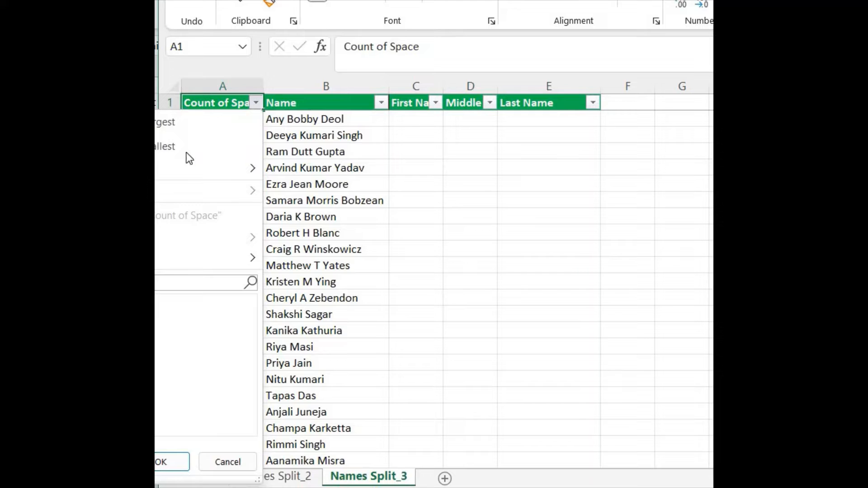
{"action": "left_click", "coordinate": [168, 148]}
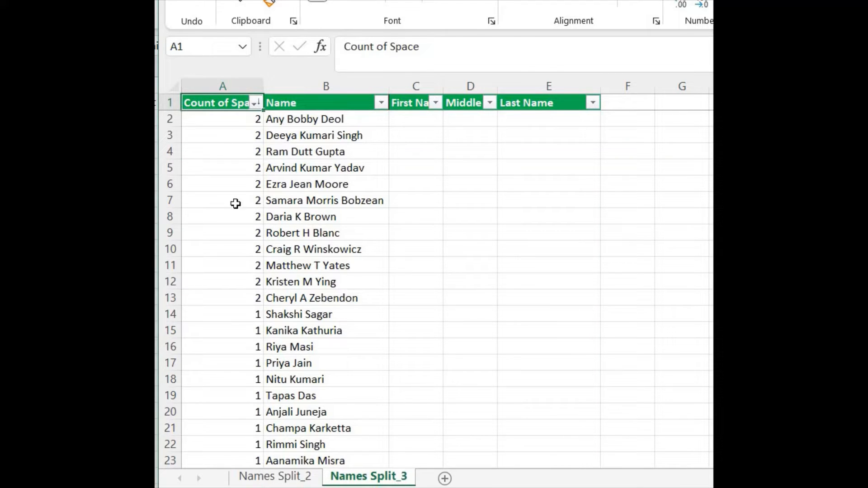
{"action": "left_click_drag", "start_coordinate": [235, 120], "coordinate": [237, 297]}
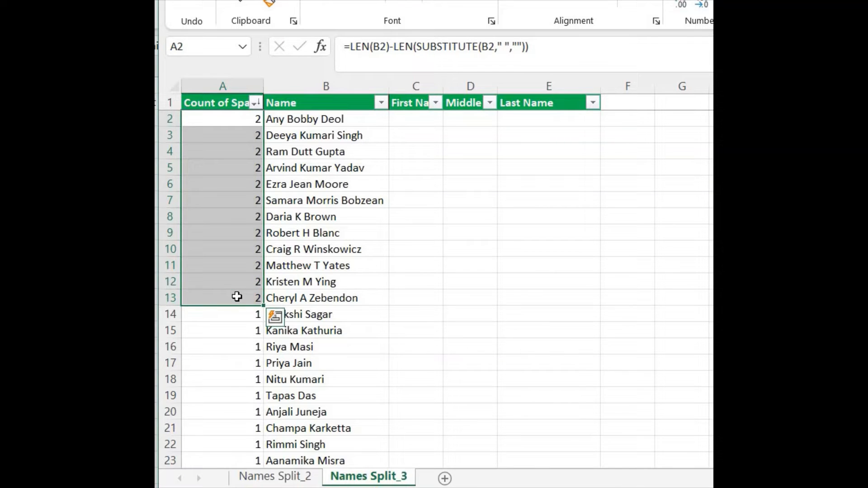
{"action": "left_click", "coordinate": [237, 315]}
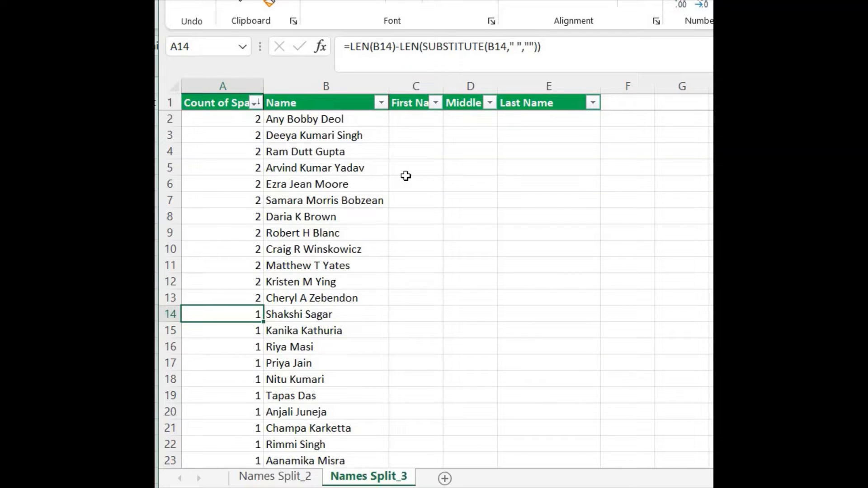
Enter the formula =LEFT(B2,FIND(" ",B2)) in C2 to extract the first name
{"action": "key", "text": "ctrl+Up"}
{"action": "key", "text": "Right"}
{"action": "key", "text": "Right"}
{"action": "key", "text": "Down"}
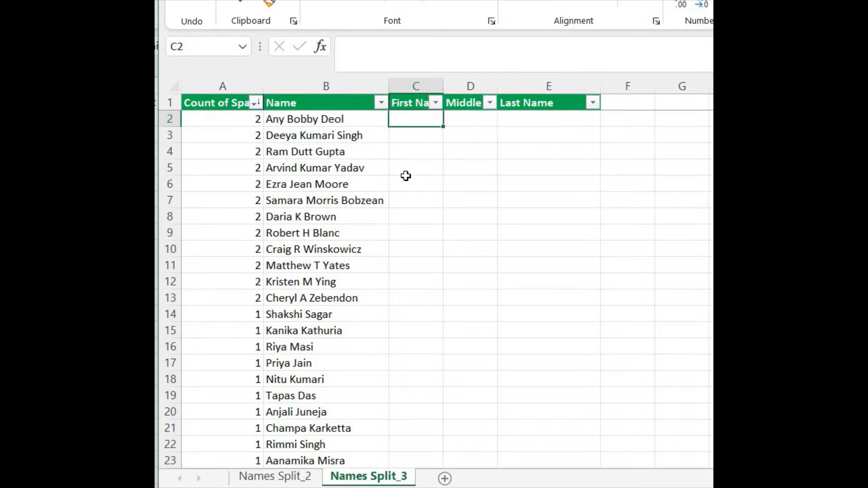
{"action": "type", "text": "=lef"}
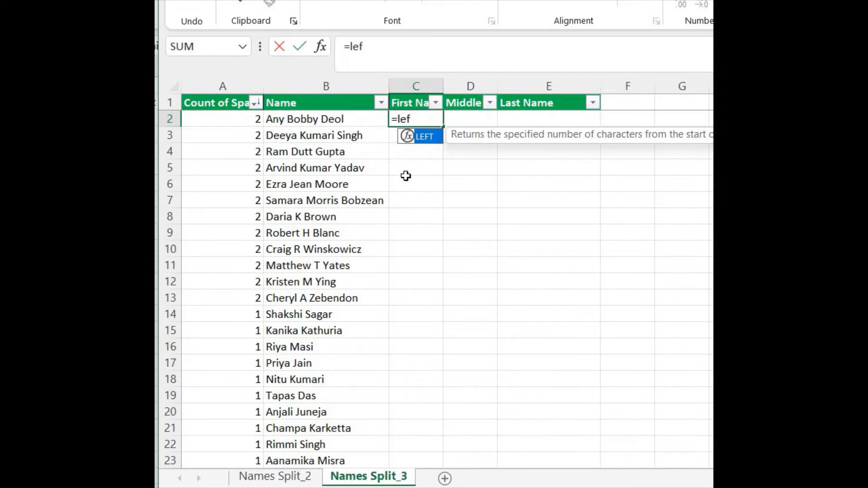
{"action": "type", "text": "t"}
{"action": "key", "text": "Tab"}
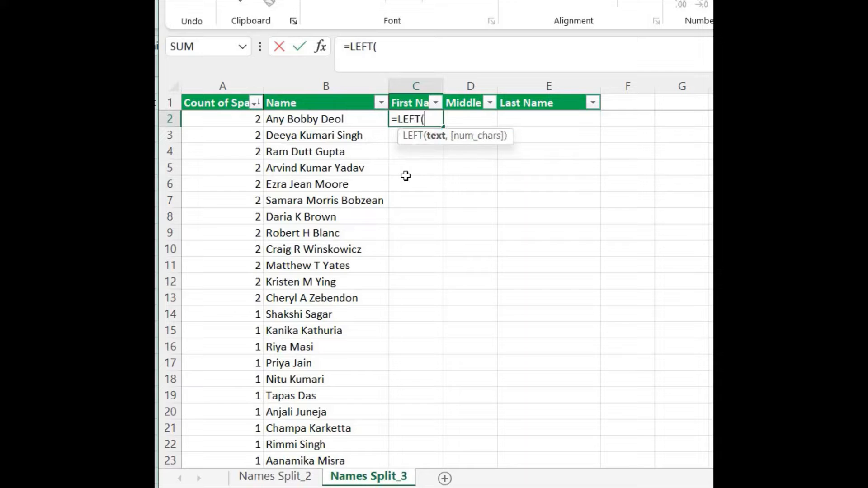
{"action": "left_click", "coordinate": [352, 119]}
{"action": "type", "text": ","}
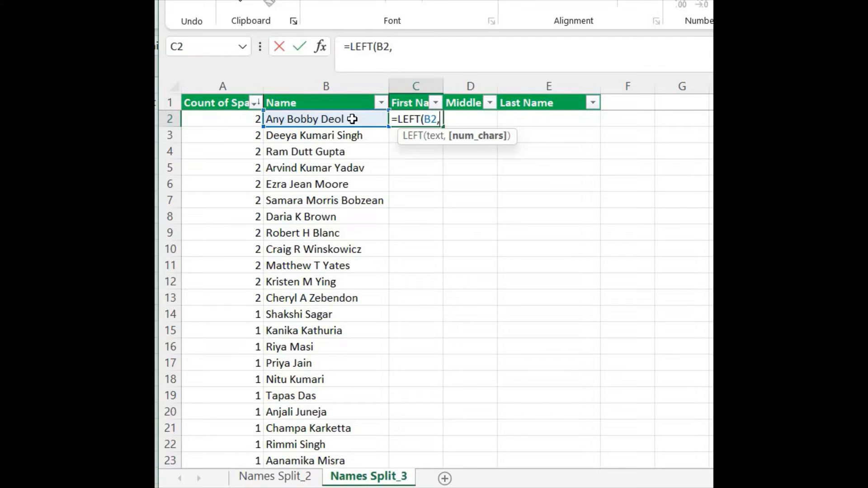
{"action": "type", "text": "find"}
{"action": "key", "text": "Tab"}
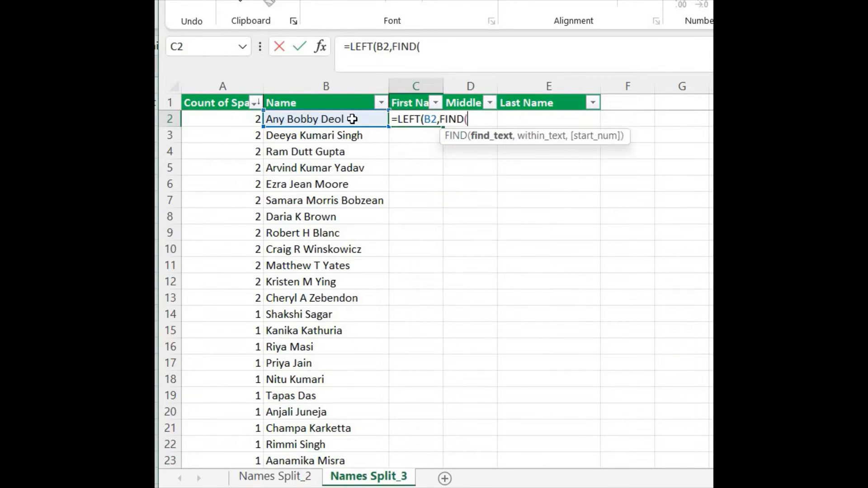
{"action": "type", "text": "\" \","}
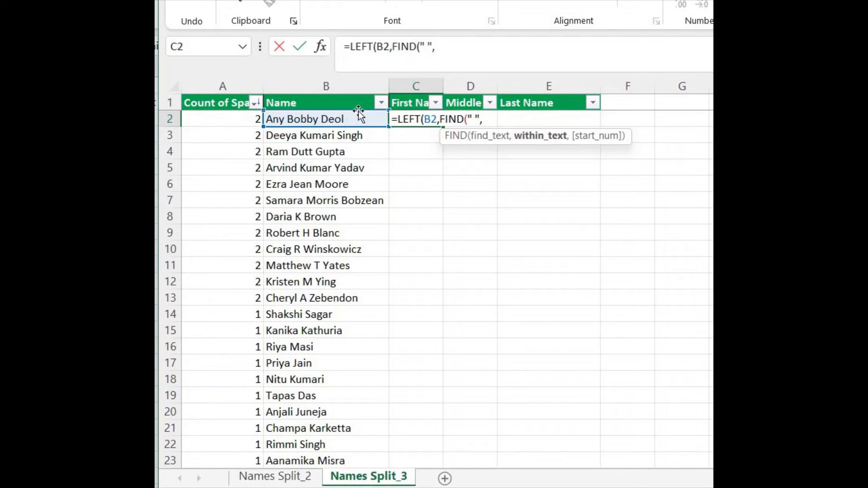
{"action": "left_click", "coordinate": [345, 119]}
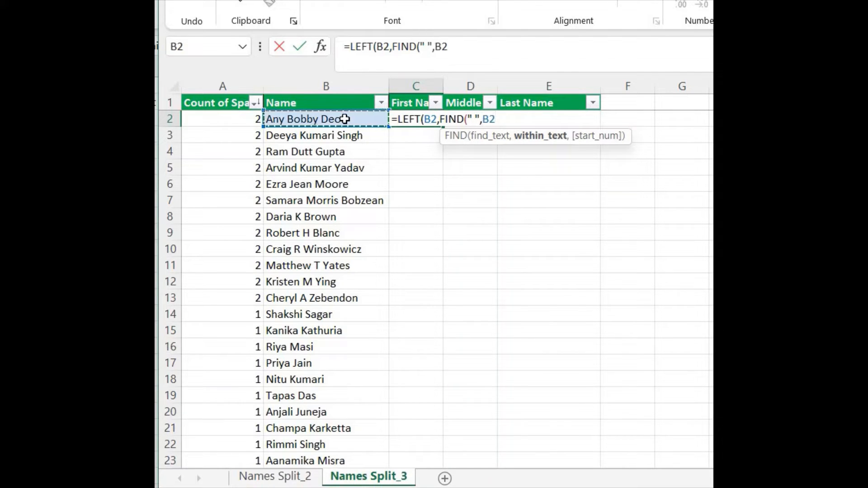
{"action": "type", "text": "))"}
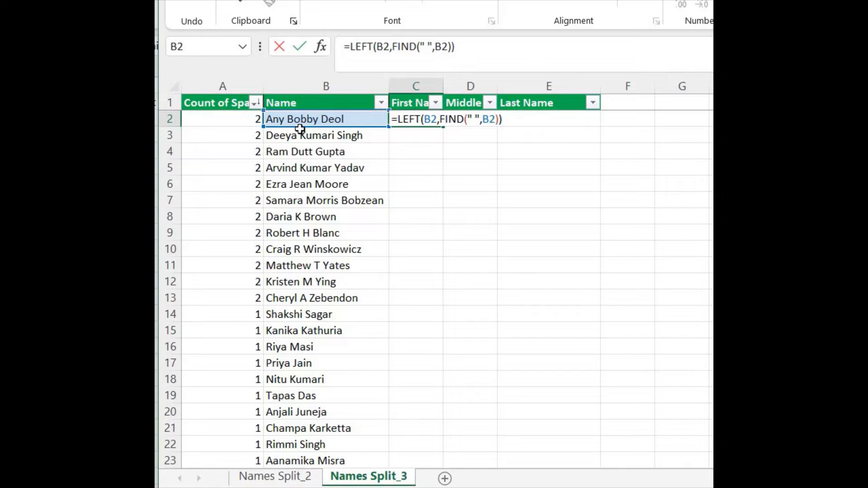
{"action": "key", "text": "Return"}
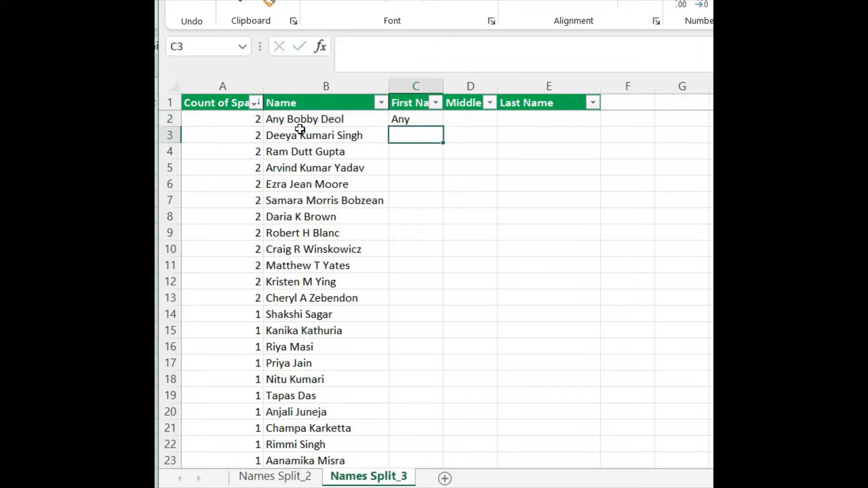
Wrap the first-name formula in C2 in TRIM so it reads =TRIM(LEFT(B2,FIND(" ",B2)))
{"action": "key", "text": "Up"}
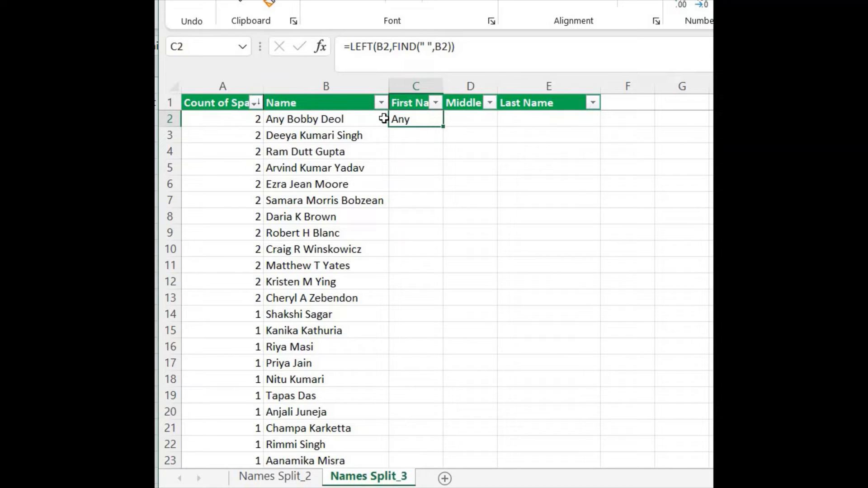
{"action": "left_click", "coordinate": [352, 48]}
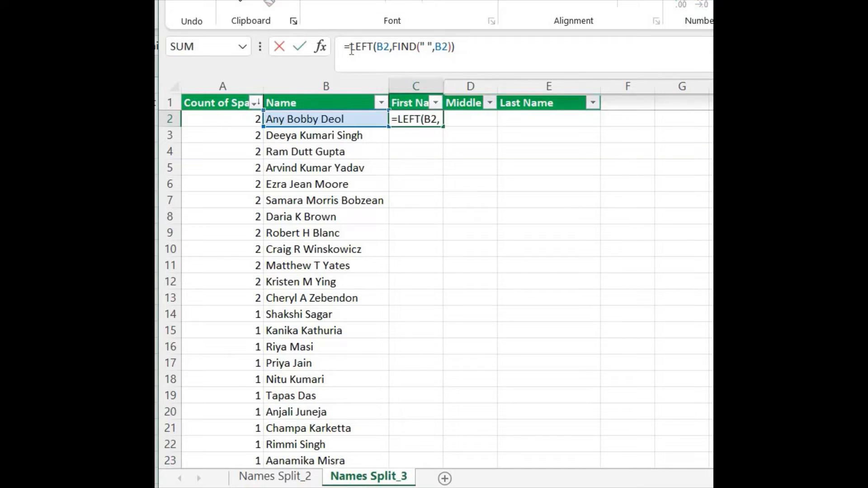
{"action": "type", "text": "TRIM("}
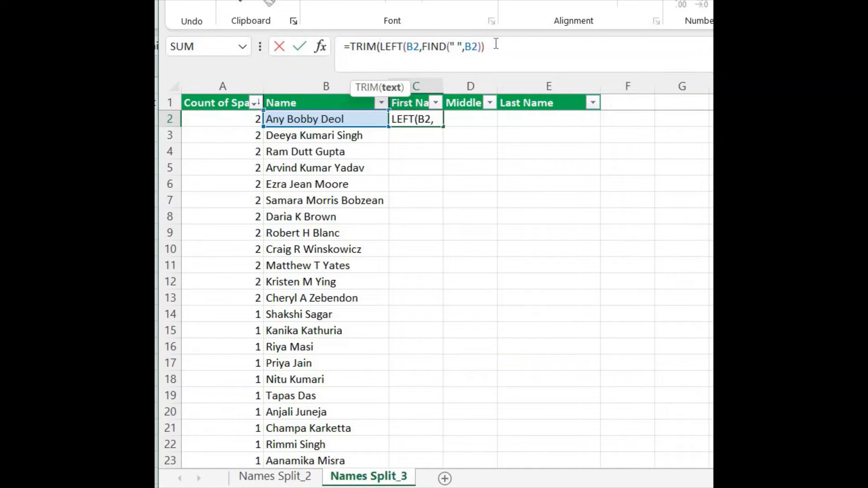
{"action": "left_click", "coordinate": [496, 44]}
{"action": "type", "text": ")"}
{"action": "key", "text": "Return"}
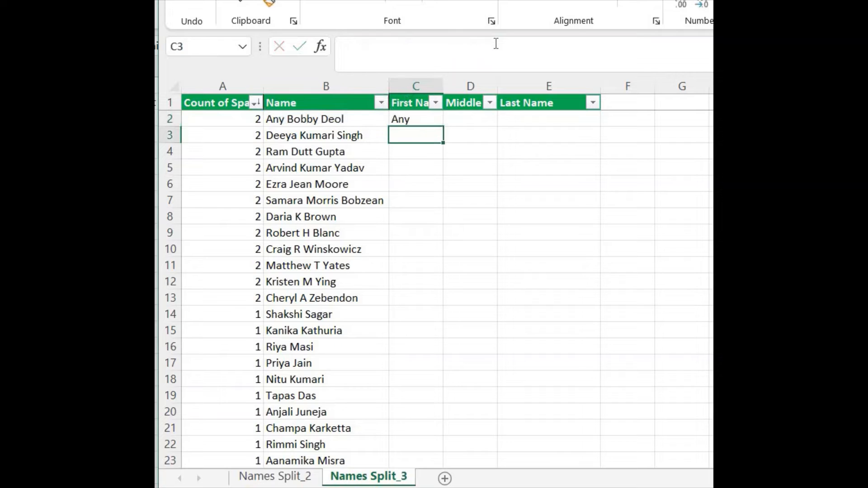
{"action": "key", "text": "Up"}
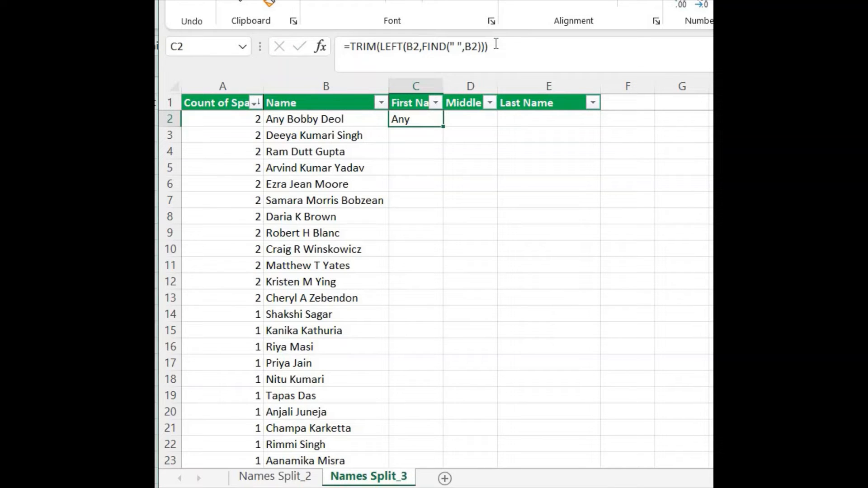
Insert a new column before the Middle Name column and give it the header Helper in D1
{"action": "key", "text": "Right"}
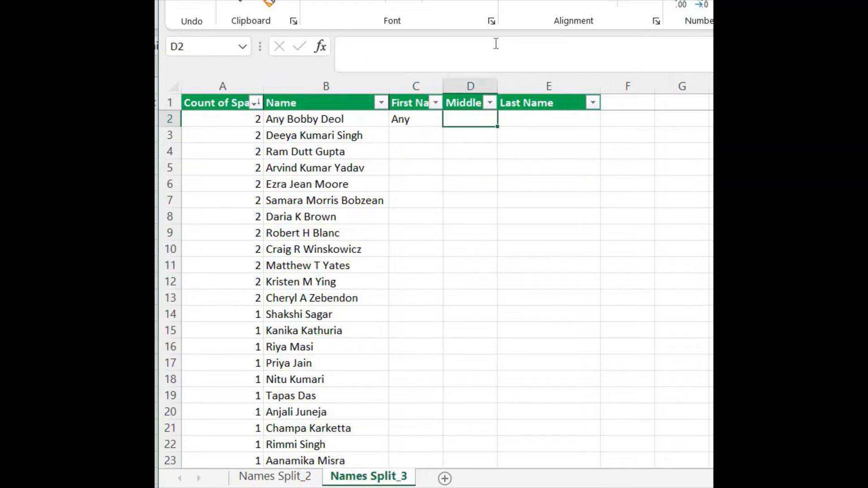
{"action": "key", "text": "Up"}
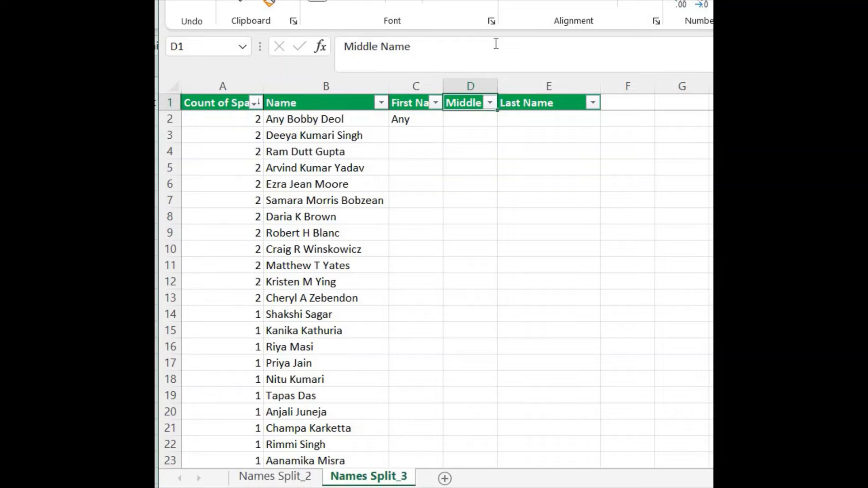
{"action": "right_click", "coordinate": [455, 85]}
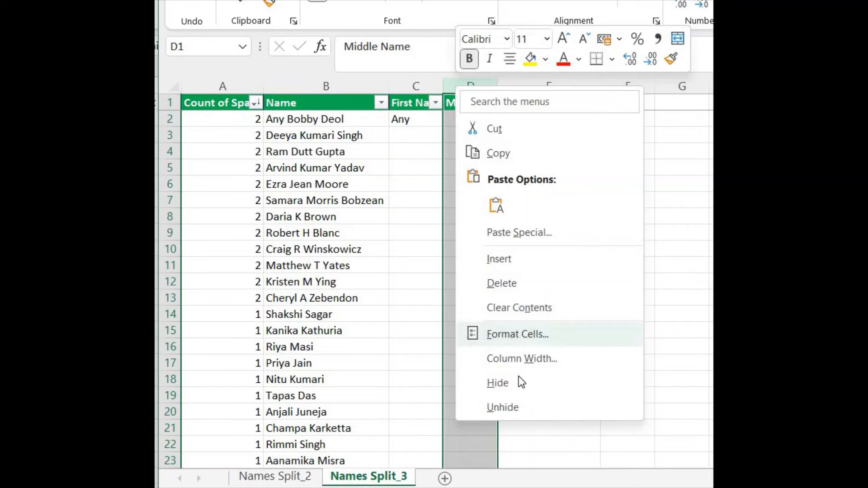
{"action": "left_click", "coordinate": [530, 258]}
{"action": "left_click", "coordinate": [468, 106]}
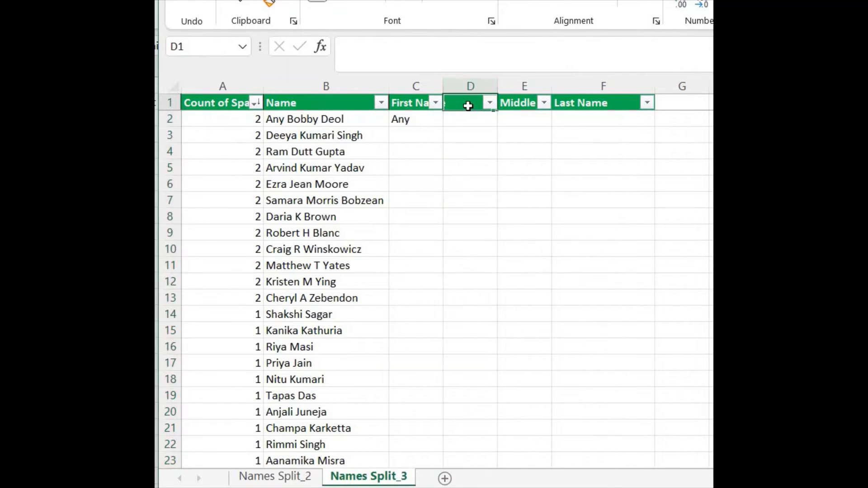
{"action": "type", "text": "Help"}
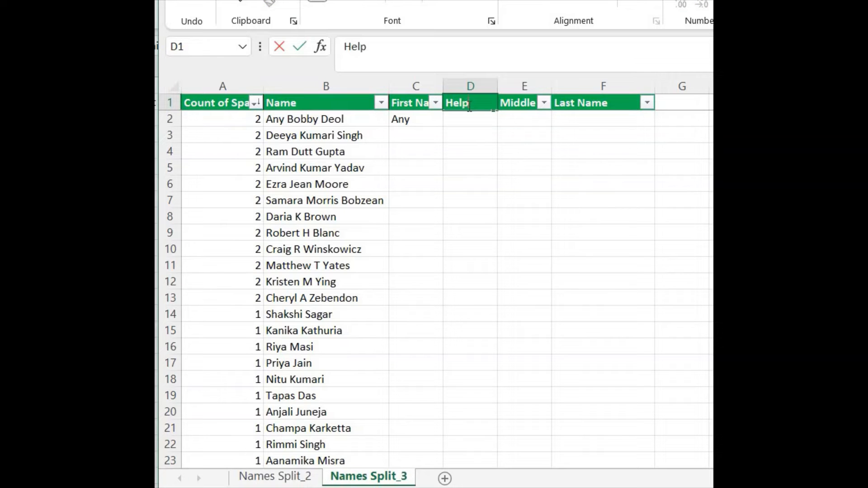
{"action": "type", "text": "er"}
{"action": "key", "text": "Return"}
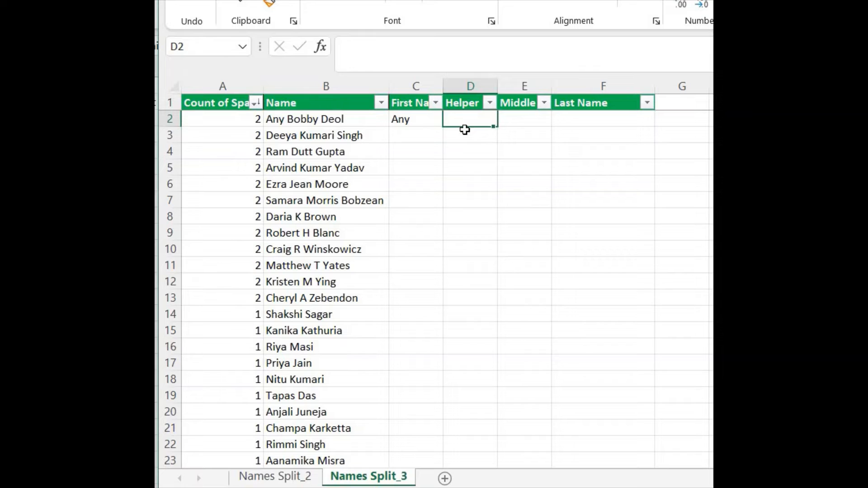
Enter the formula =MID(B2,FIND(" ",B2),100) in D2 to extract everything after the first name
{"action": "type", "text": "=mi"}
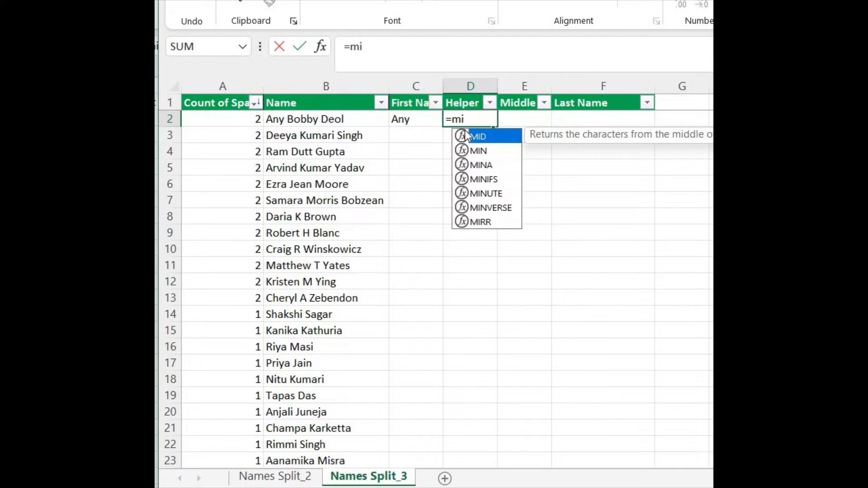
{"action": "key", "text": "Tab"}
{"action": "left_click", "coordinate": [361, 119]}
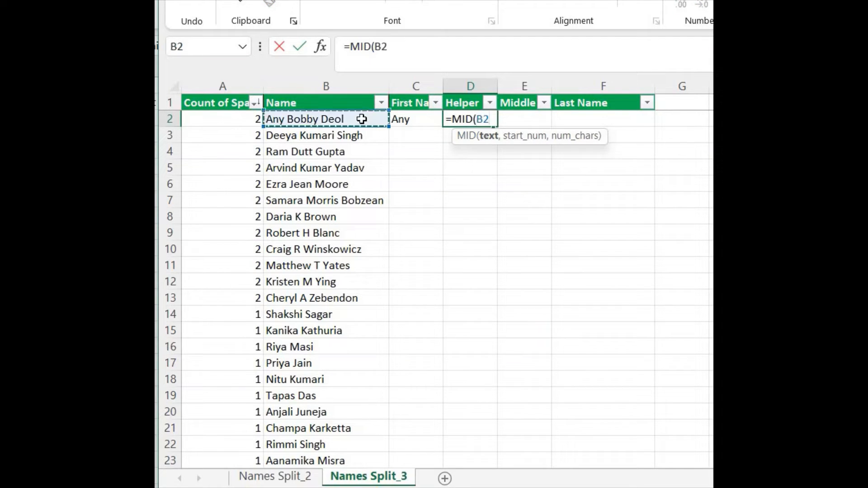
{"action": "type", "text": ","}
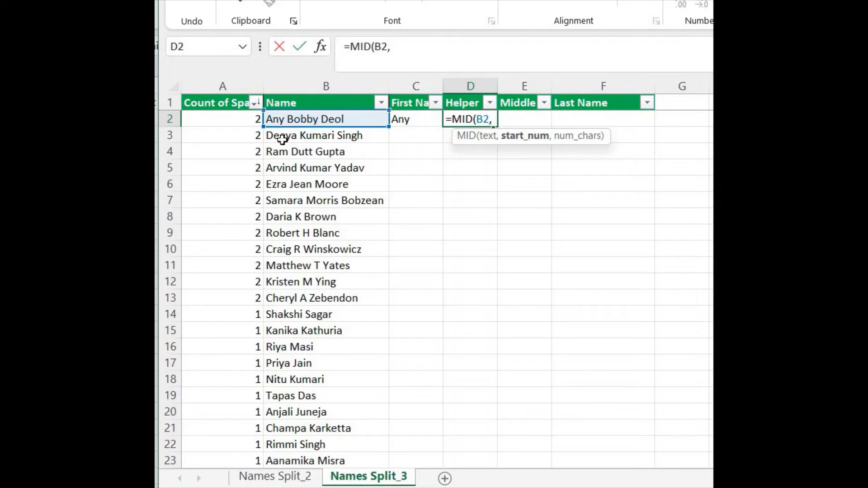
{"action": "type", "text": "find"}
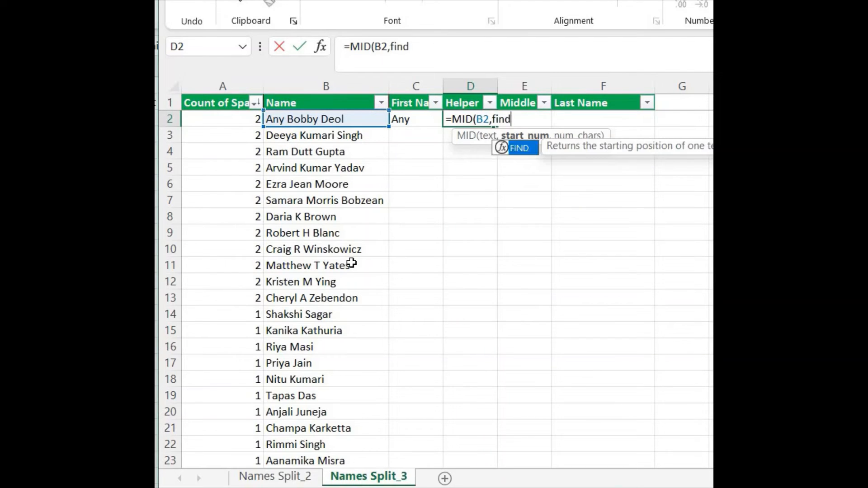
{"action": "key", "text": "Tab"}
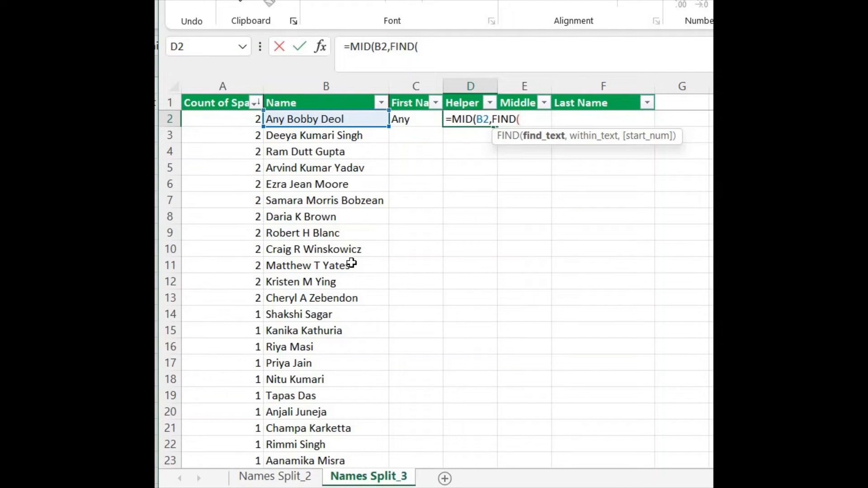
{"action": "type", "text": "\" \","}
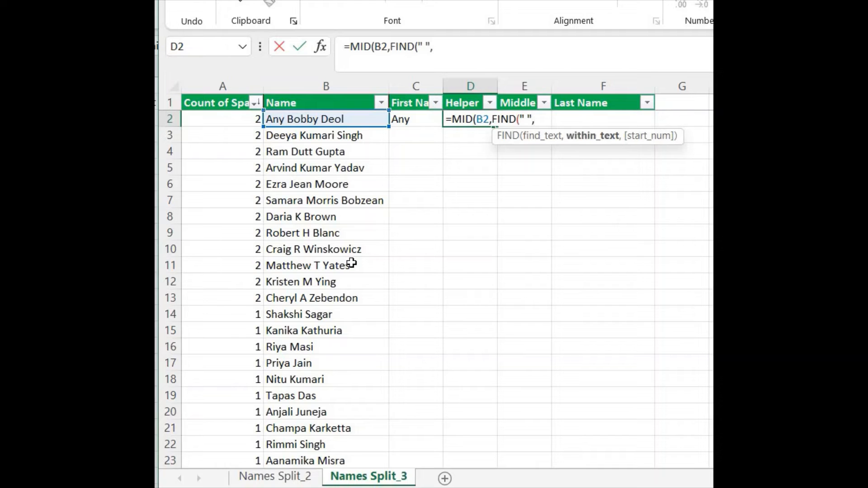
{"action": "left_click", "coordinate": [342, 118]}
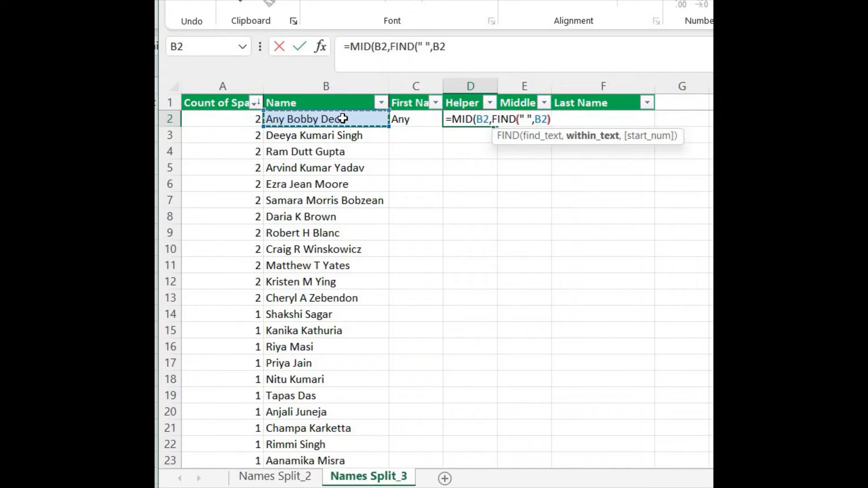
{"action": "type", "text": "),"}
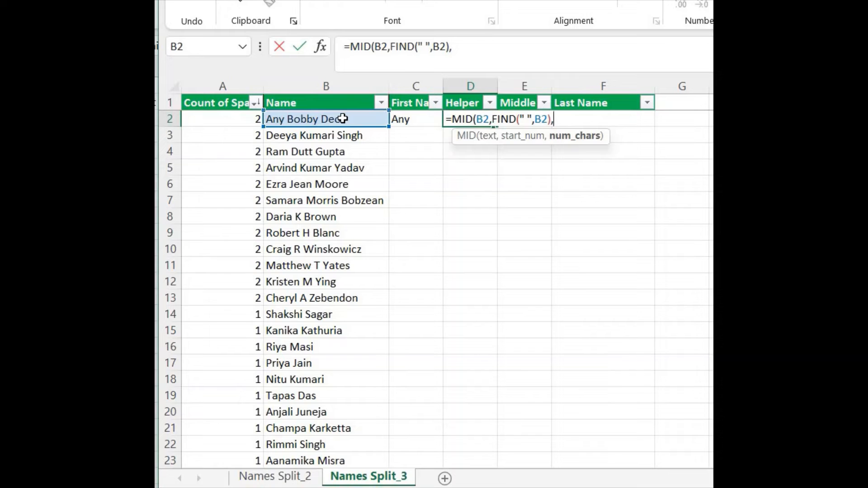
{"action": "type", "text": "100"}
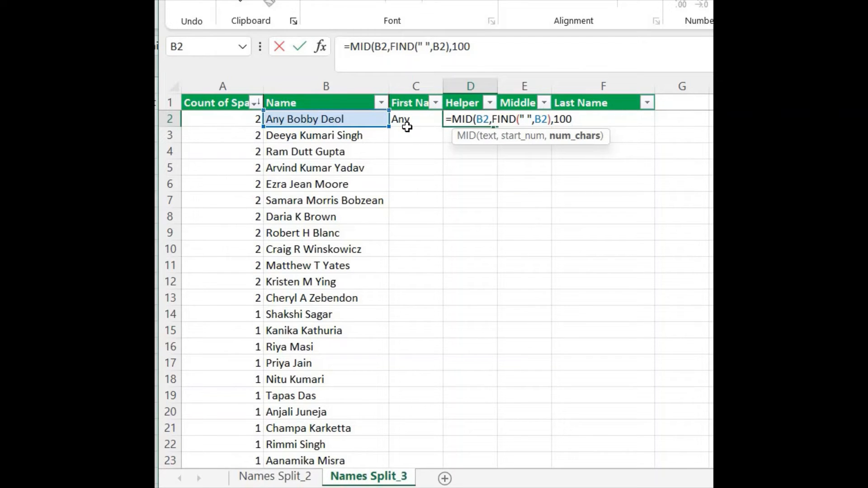
{"action": "type", "text": ")"}
{"action": "key", "text": "Return"}
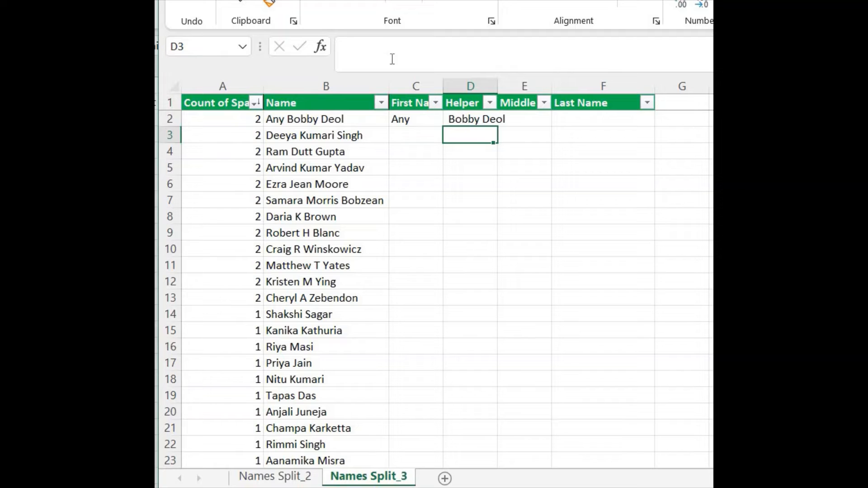
Wrap the Helper formula in D2 in TRIM so it reads =TRIM(MID(B2,FIND(" ",B2),100))
{"action": "key", "text": "Up"}
{"action": "left_click", "coordinate": [352, 46]}
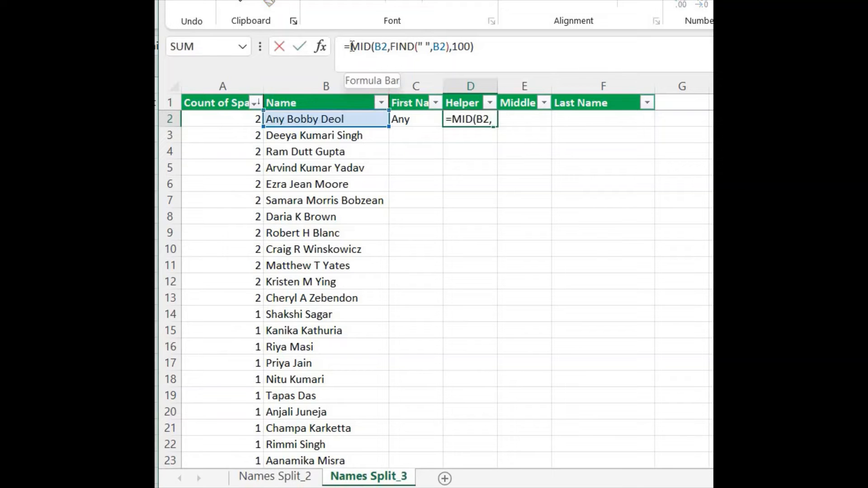
{"action": "type", "text": "tri"}
{"action": "key", "text": "Tab"}
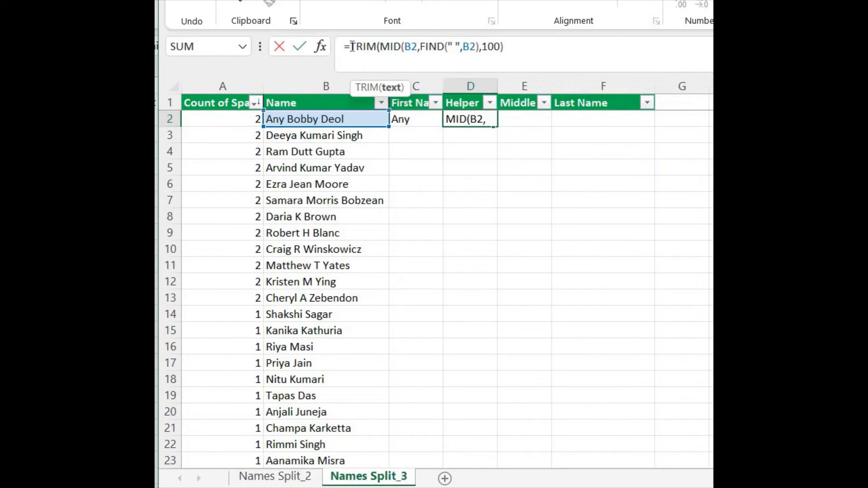
{"action": "left_click", "coordinate": [527, 46]}
{"action": "type", "text": ")"}
{"action": "key", "text": "Return"}
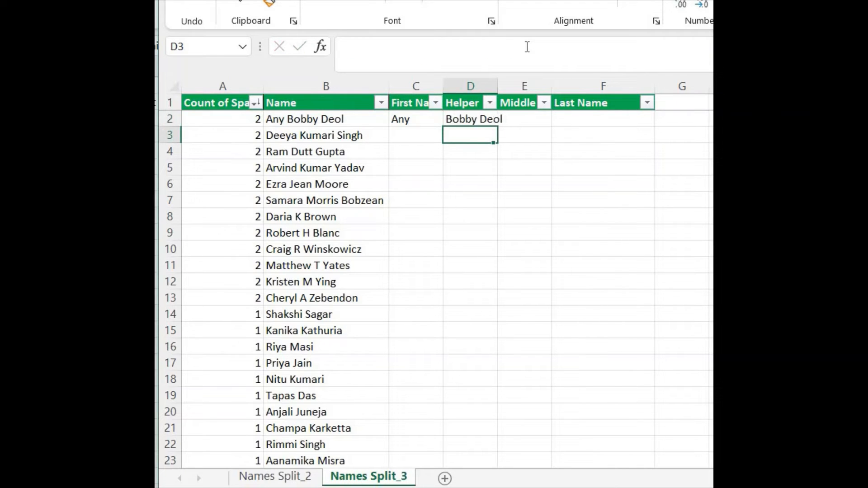
AutoFit the width of the Helper column to the contents of D2
{"action": "key", "text": "Up"}
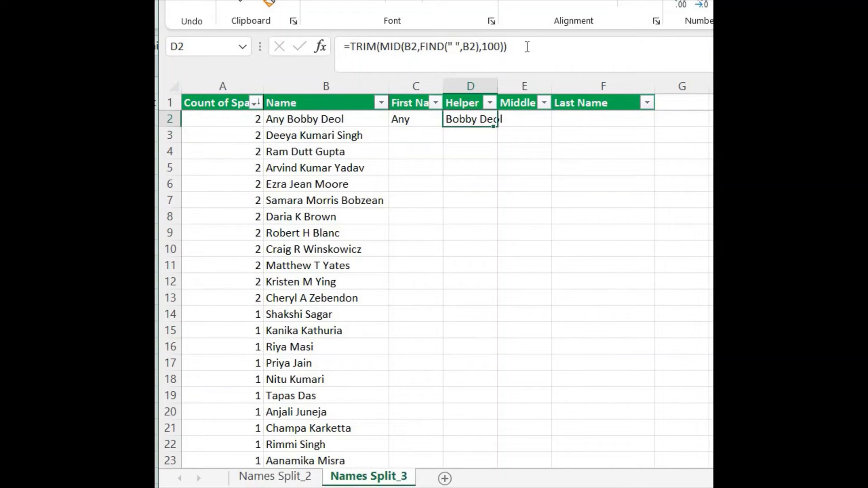
{"action": "key", "text": "alt+h"}
{"action": "key", "text": "o"}
{"action": "key", "text": "i"}
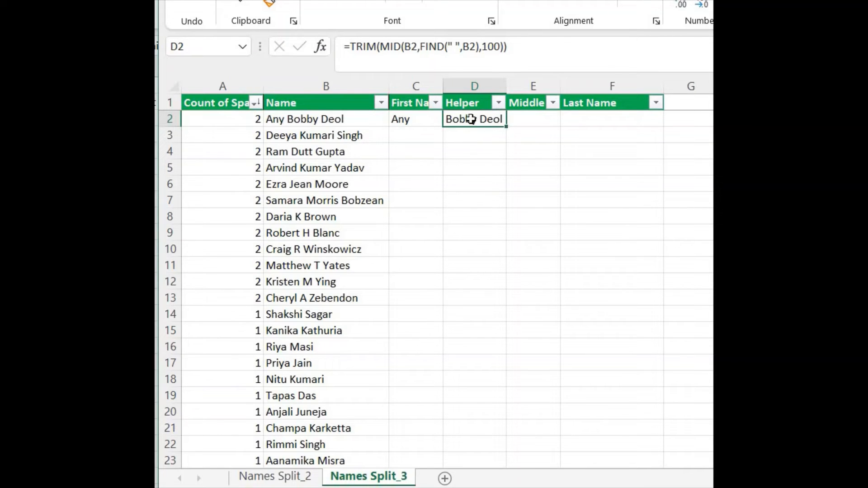
Copy the First Name formula from C2 into the Middle Name cell E2
{"action": "left_click", "coordinate": [413, 123]}
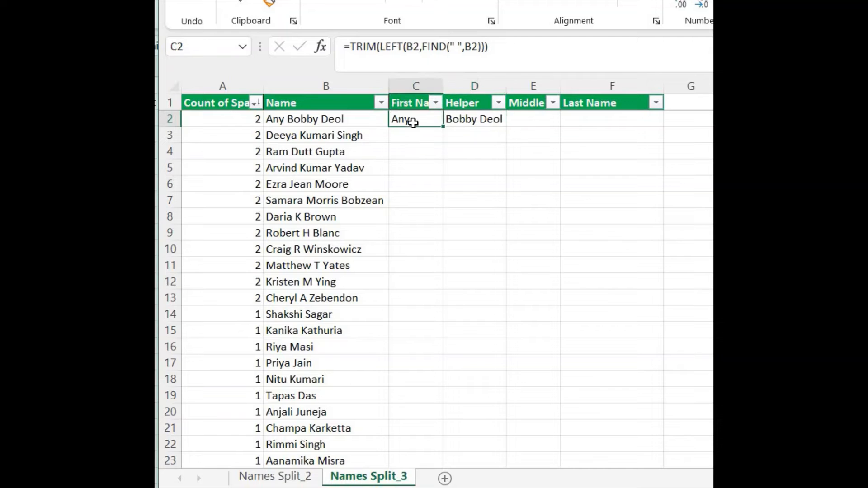
{"action": "key", "text": "ctrl+c"}
{"action": "key", "text": "Right"}
{"action": "key", "text": "Right"}
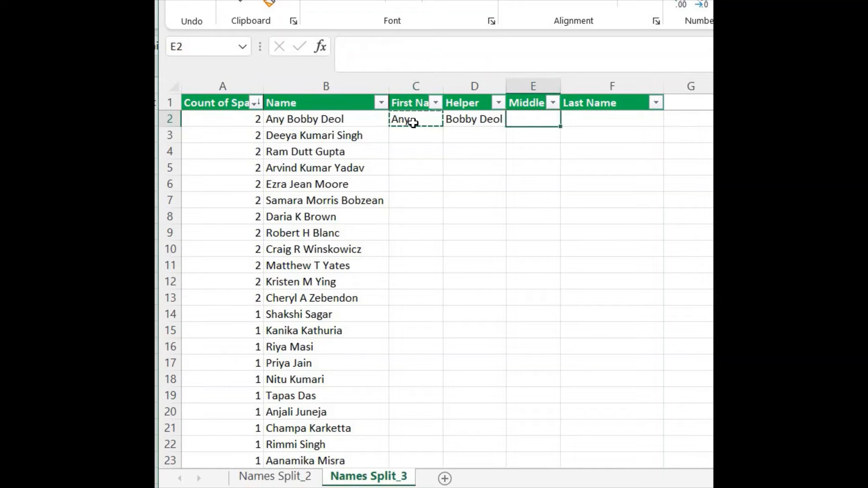
{"action": "key", "text": "ctrl+v"}
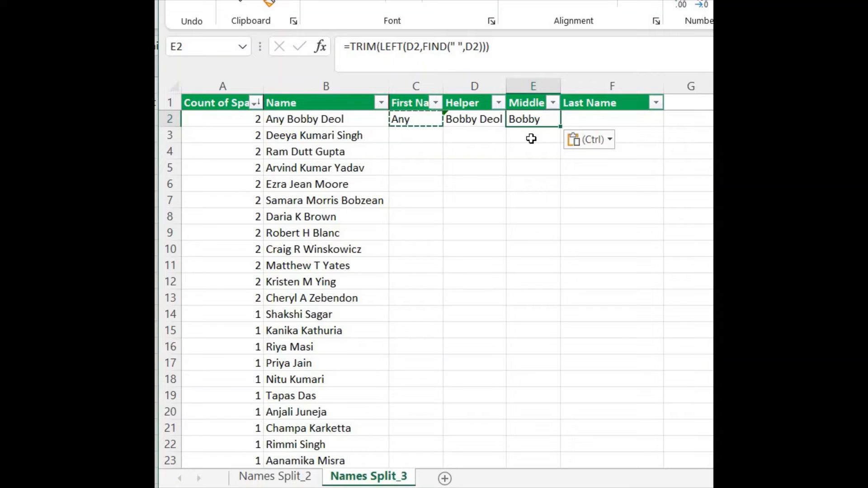
Copy the Helper formula from D2 into the Last Name cell F2
{"action": "left_click", "coordinate": [473, 119]}
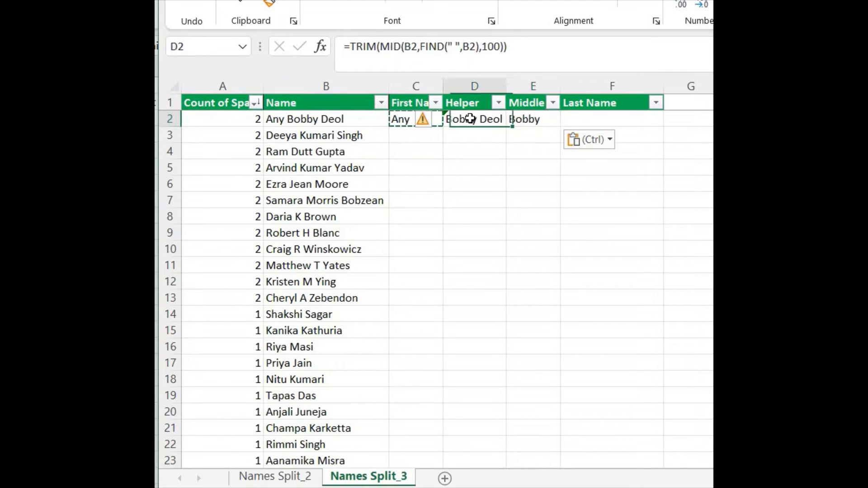
{"action": "key", "text": "ctrl+c"}
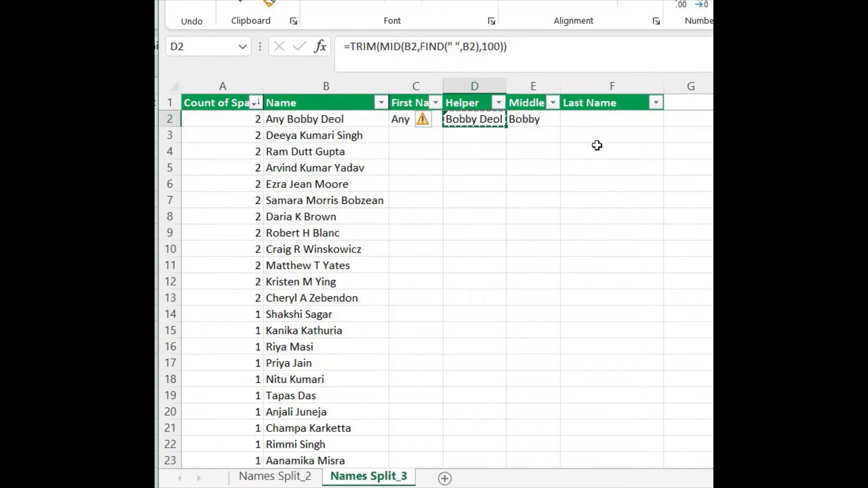
{"action": "left_click", "coordinate": [615, 118]}
{"action": "key", "text": "ctrl+v"}
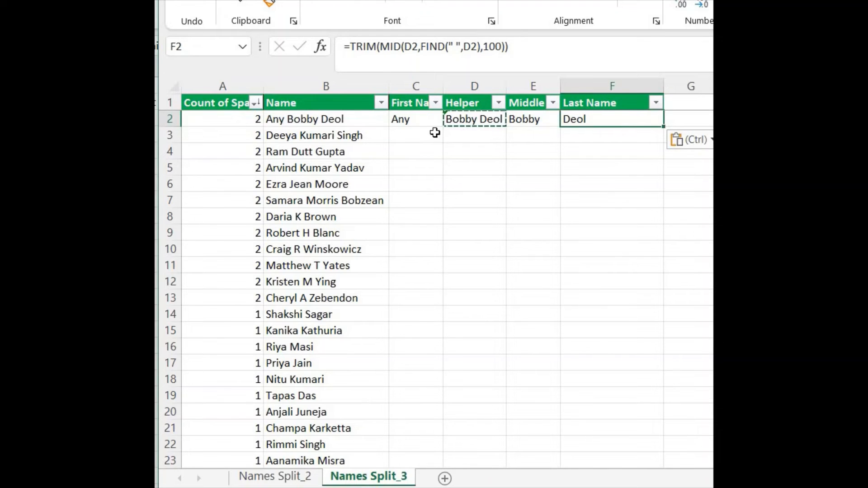
Fill the formulas in C2:F2 down to row 13, covering all names with two spaces, and check the row 2 formulas
{"action": "left_click_drag", "start_coordinate": [413, 121], "coordinate": [649, 126]}
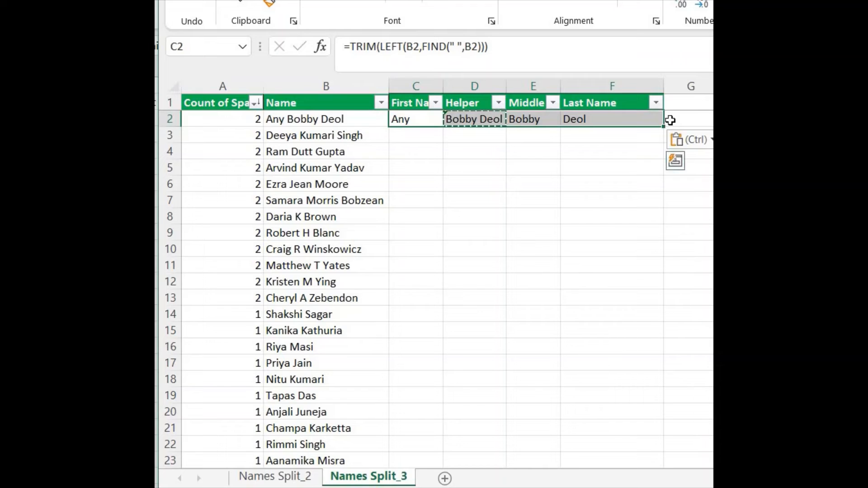
{"action": "left_click_drag", "start_coordinate": [665, 129], "coordinate": [663, 305]}
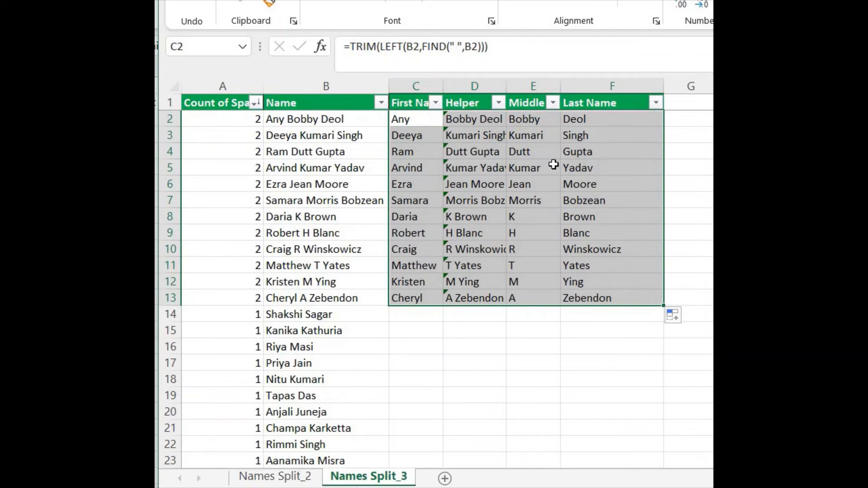
{"action": "left_click", "coordinate": [398, 119]}
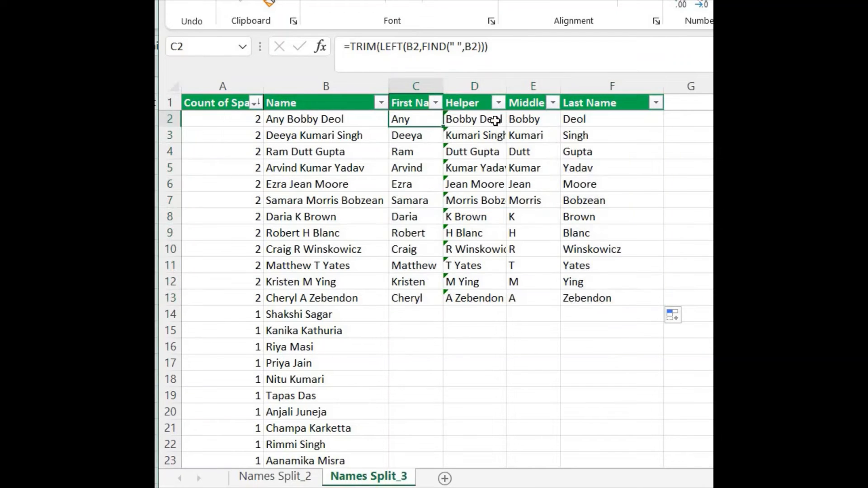
{"action": "left_click", "coordinate": [542, 120]}
{"action": "left_click", "coordinate": [592, 120]}
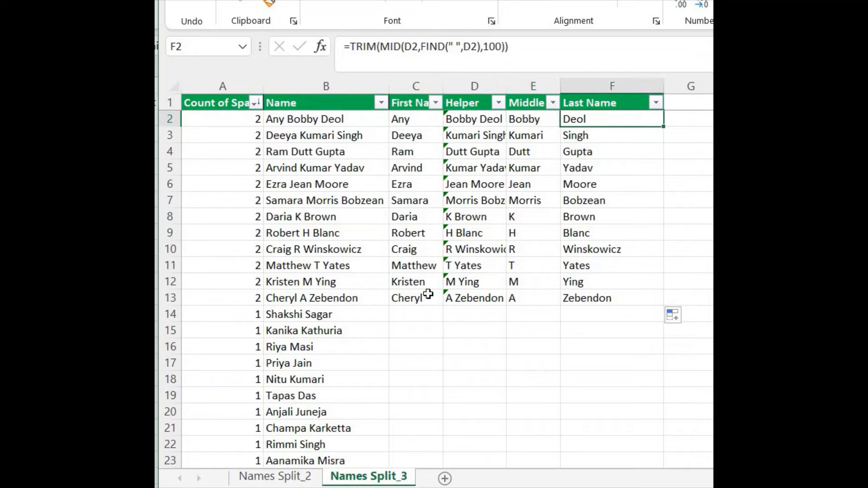
Extend the formulas in C13:F13 to row 14 and clear the Middle Name and Last Name cells E14:F14
{"action": "left_click_drag", "start_coordinate": [406, 300], "coordinate": [666, 321]}
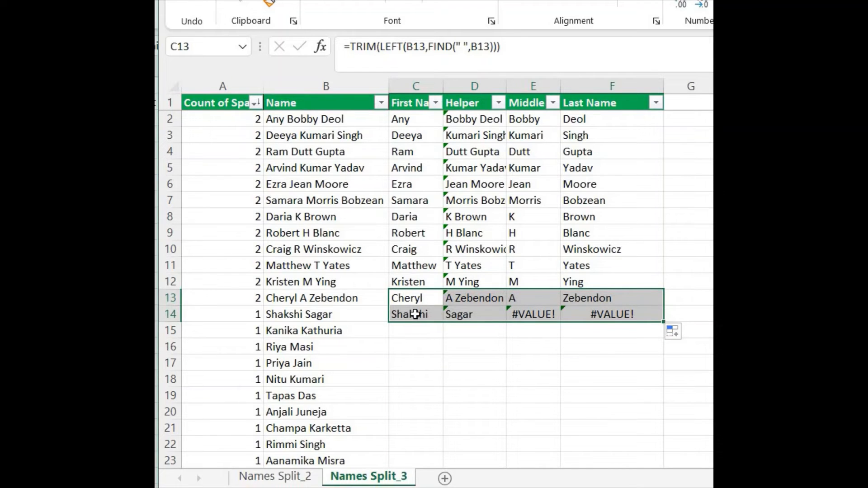
{"action": "left_click", "coordinate": [415, 313]}
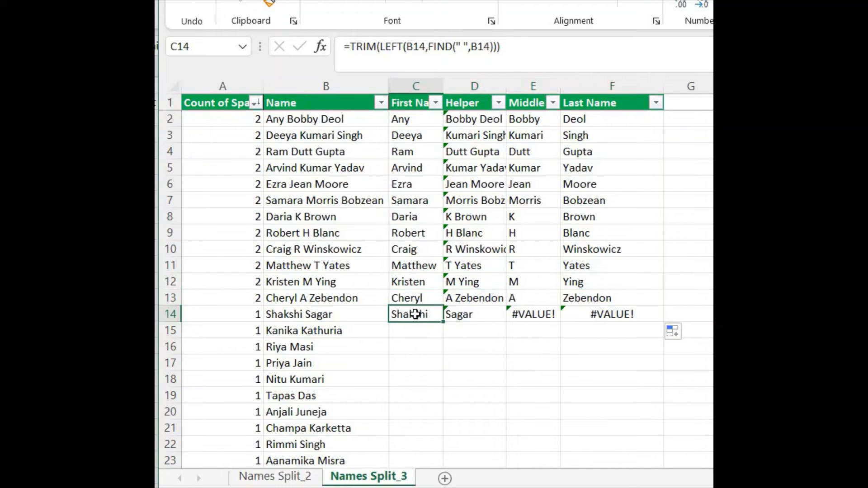
{"action": "left_click", "coordinate": [473, 319]}
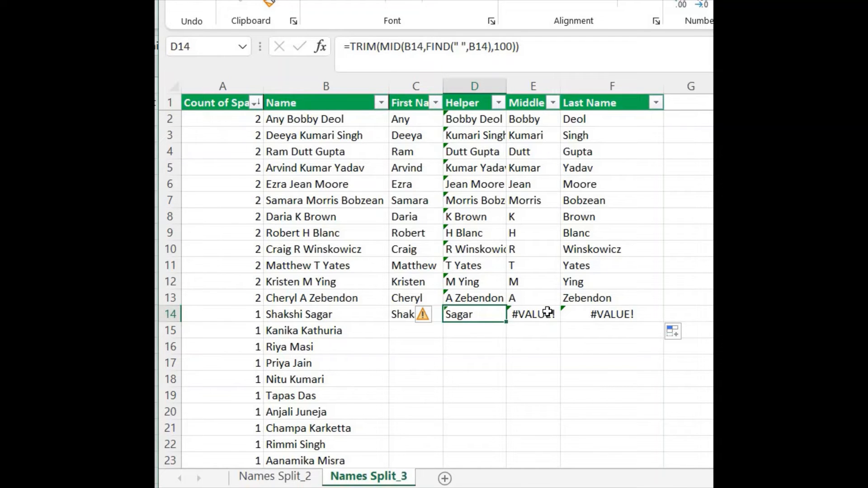
{"action": "left_click_drag", "start_coordinate": [548, 312], "coordinate": [603, 315]}
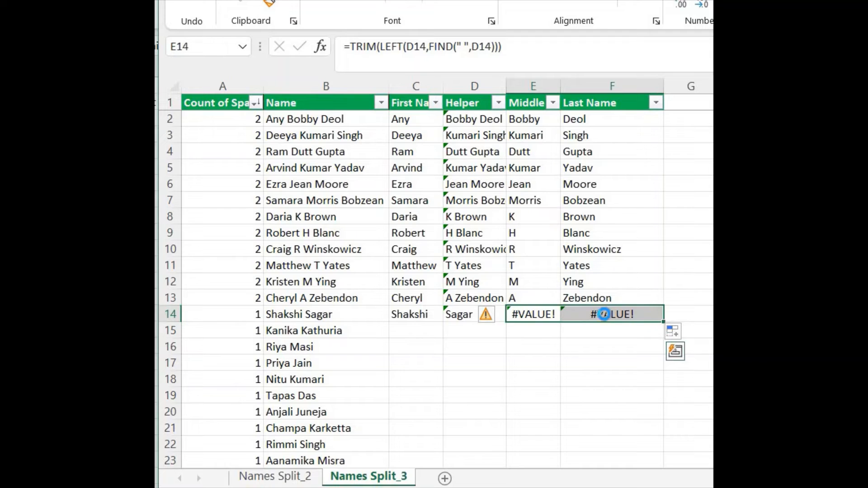
{"action": "key", "text": "Delete"}
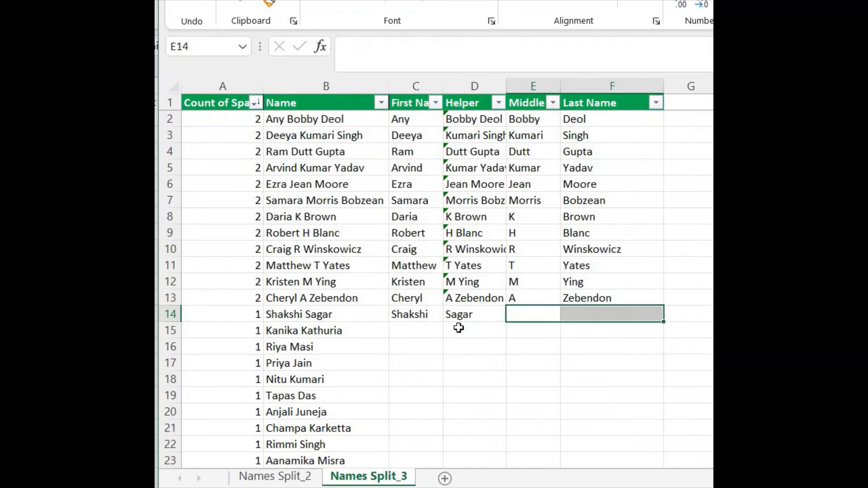
Fill the First Name and Helper formulas in C14:D14 down to the last name in row 43
{"action": "left_click_drag", "start_coordinate": [417, 316], "coordinate": [504, 319]}
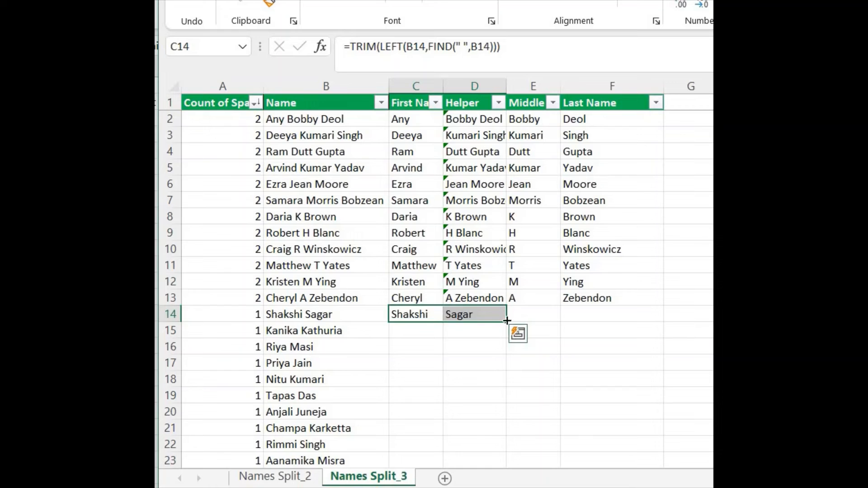
{"action": "left_click", "coordinate": [372, 350]}
{"action": "key", "text": "ctrl+Down"}
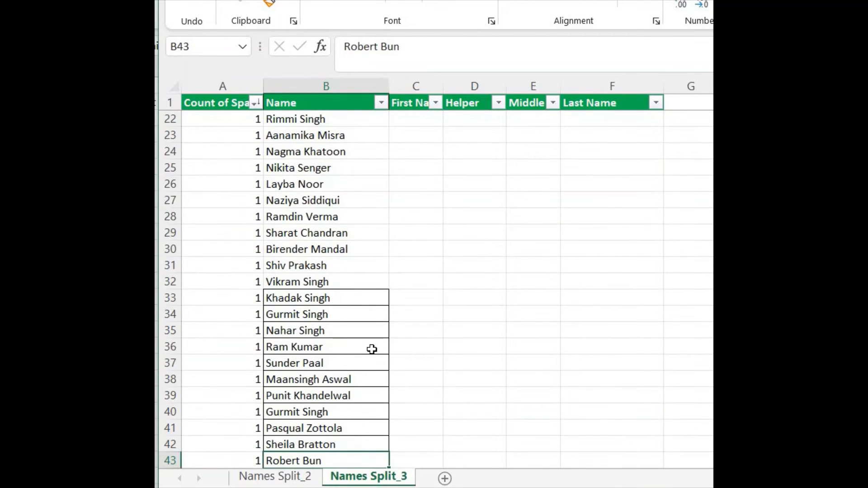
{"action": "key", "text": "Right"}
{"action": "key", "text": "shift+Right"}
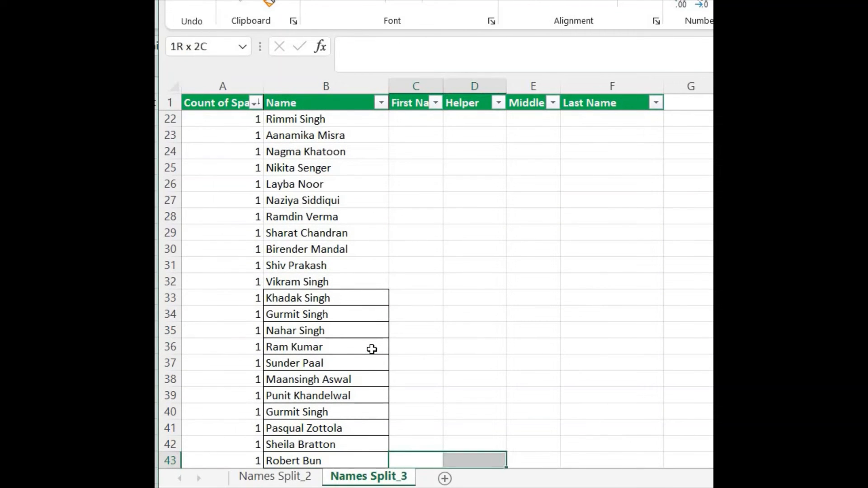
{"action": "key", "text": "ctrl+Up"}
{"action": "key", "text": "shift+Right"}
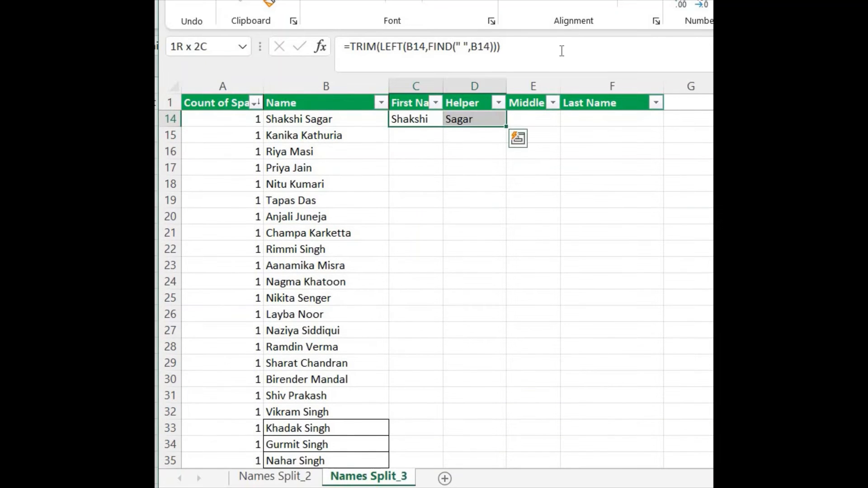
{"action": "double_click", "coordinate": [509, 126]}
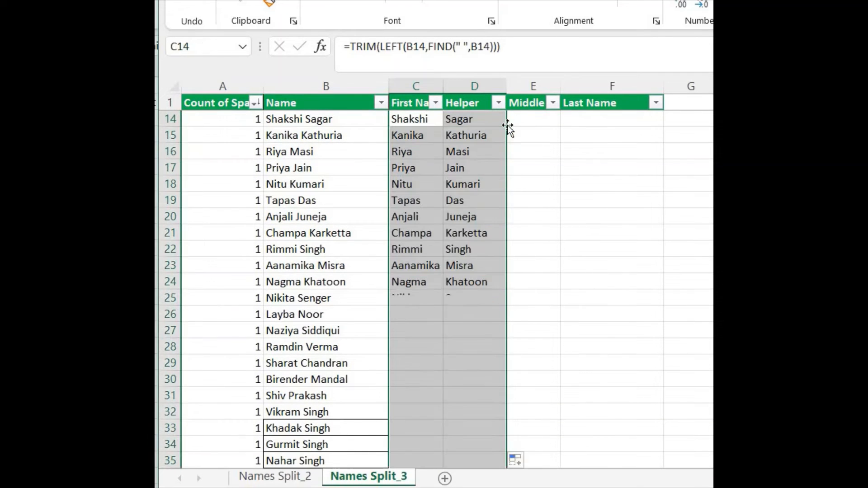
Move the Helper cells D14:D43 into the Last Name column starting at F14
{"action": "left_click", "coordinate": [481, 120]}
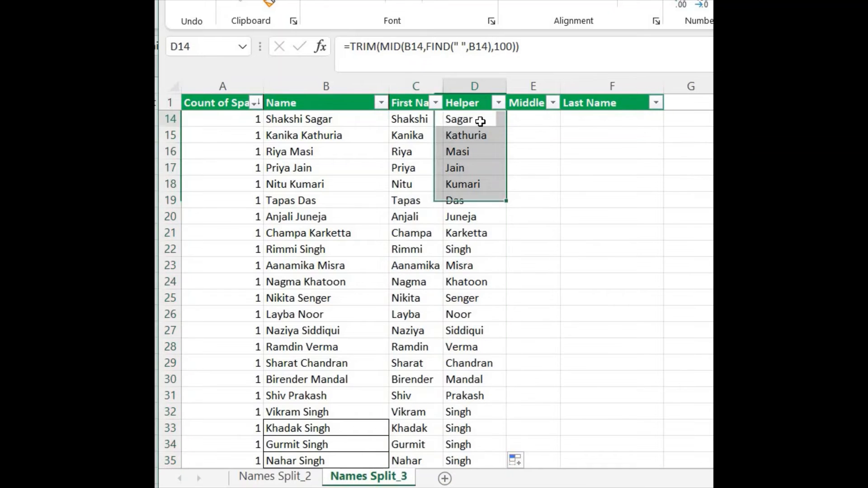
{"action": "key", "text": "ctrl+shift+Down"}
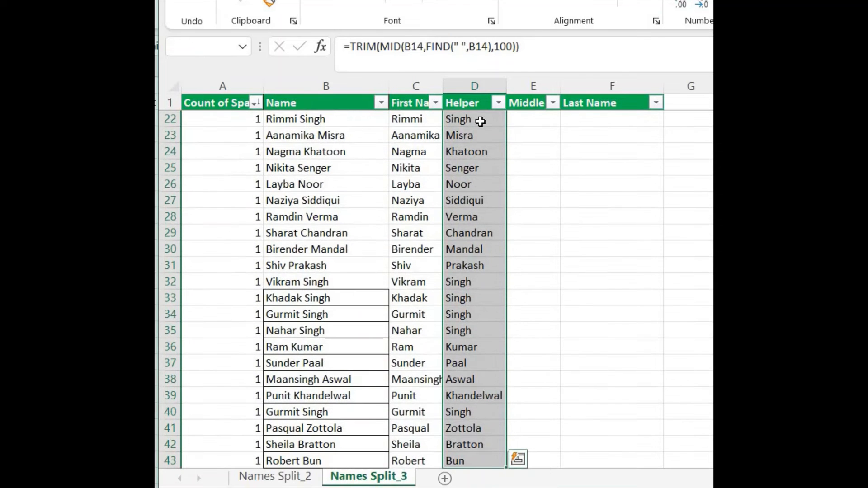
{"action": "key", "text": "ctrl+c"}
{"action": "key", "text": "Right"}
{"action": "key", "text": "Right"}
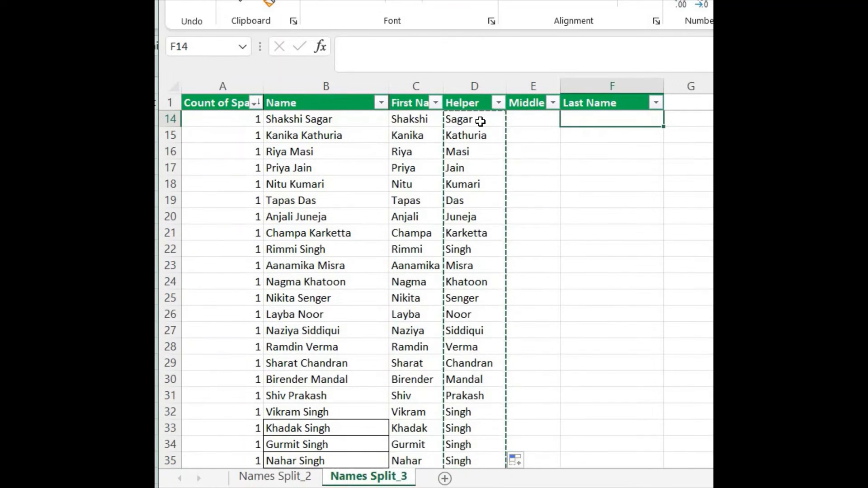
{"action": "key", "text": "ctrl+v"}
{"action": "key", "text": "Up"}
{"action": "key", "text": "Up"}
{"action": "key", "text": "ctrl+Up"}
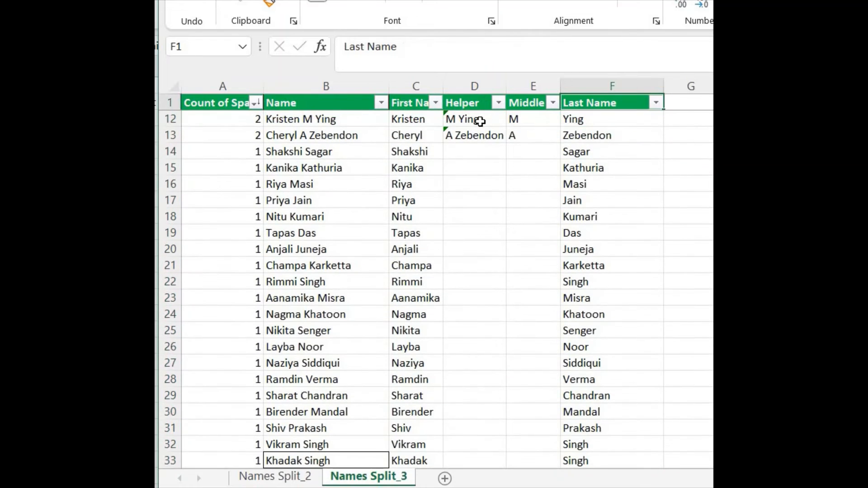
Convert the formulas in C2:F43 to static values by copying the range and pasting it over itself as values only
{"action": "key", "text": "Down"}
{"action": "key", "text": "Left"}
{"action": "key", "text": "Left"}
{"action": "key", "text": "Left"}
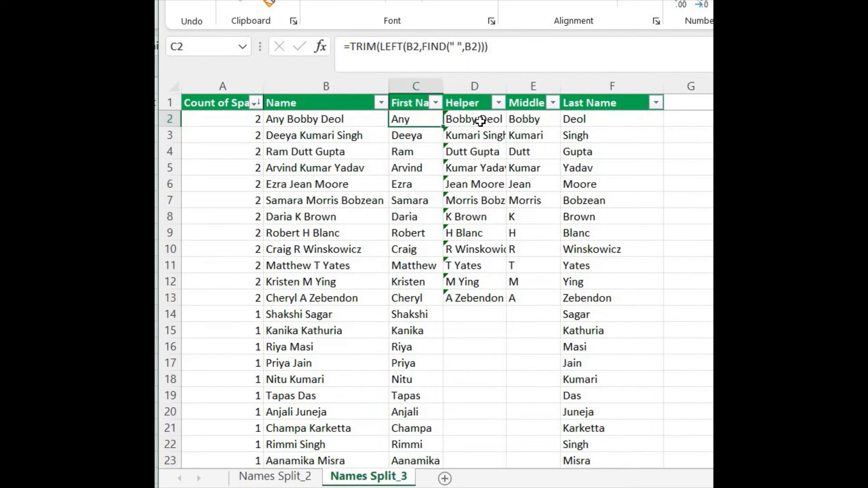
{"action": "key", "text": "Up"}
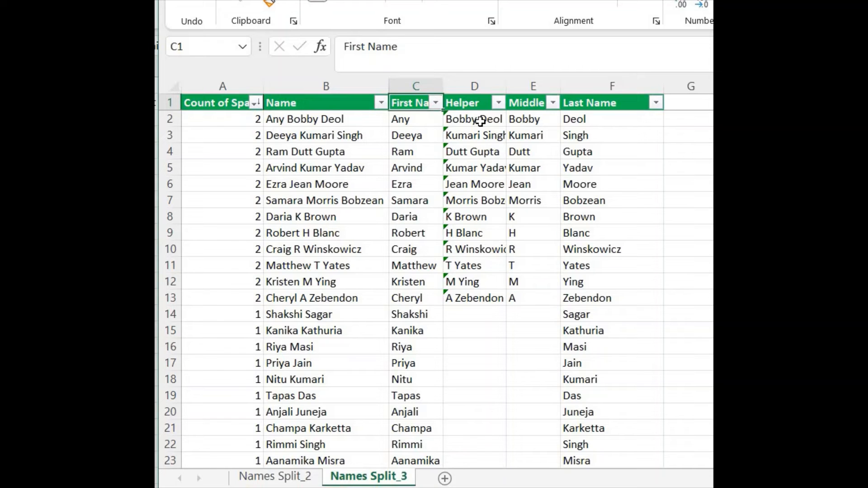
{"action": "key", "text": "Down"}
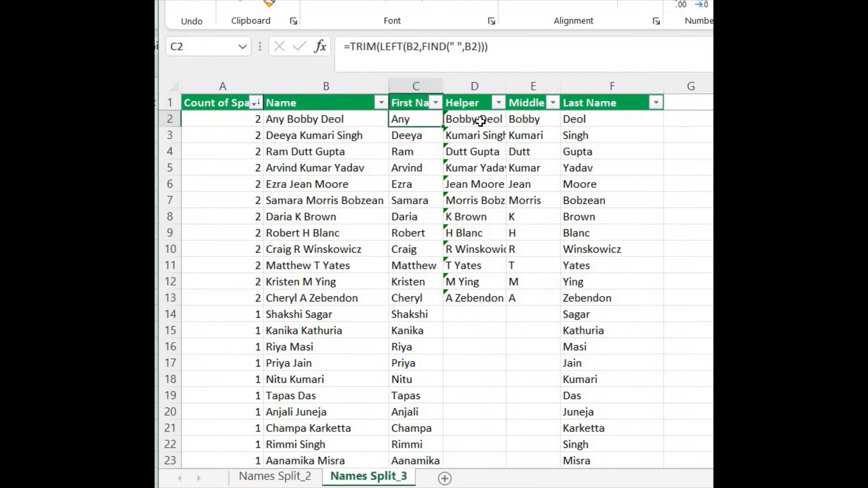
{"action": "key", "text": "ctrl+shift+Down"}
{"action": "key", "text": "ctrl+shift+Right"}
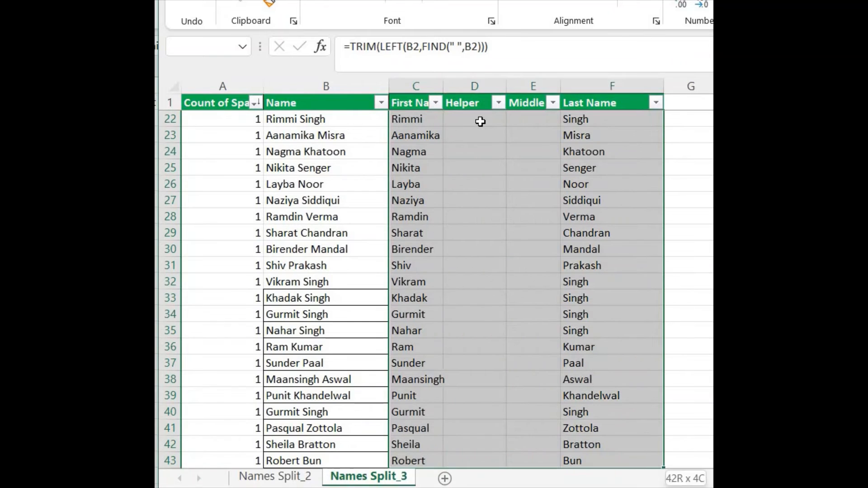
{"action": "key", "text": "ctrl+c"}
{"action": "right_click", "coordinate": [478, 166]}
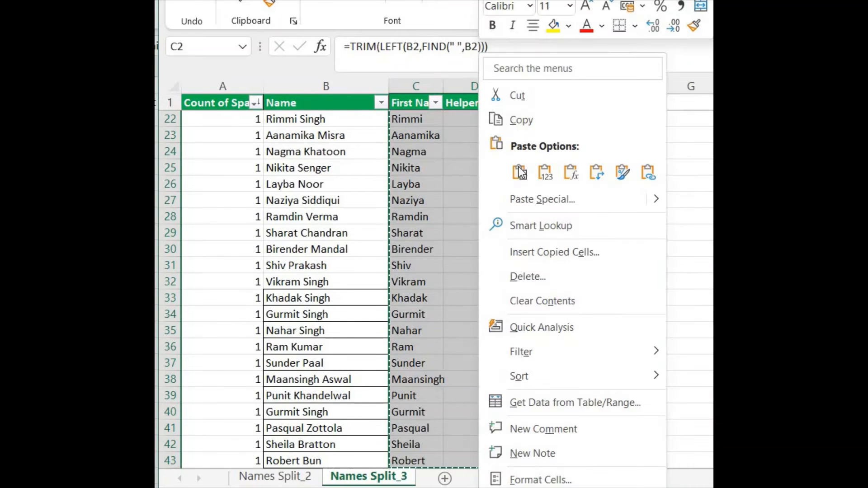
{"action": "left_click", "coordinate": [545, 170]}
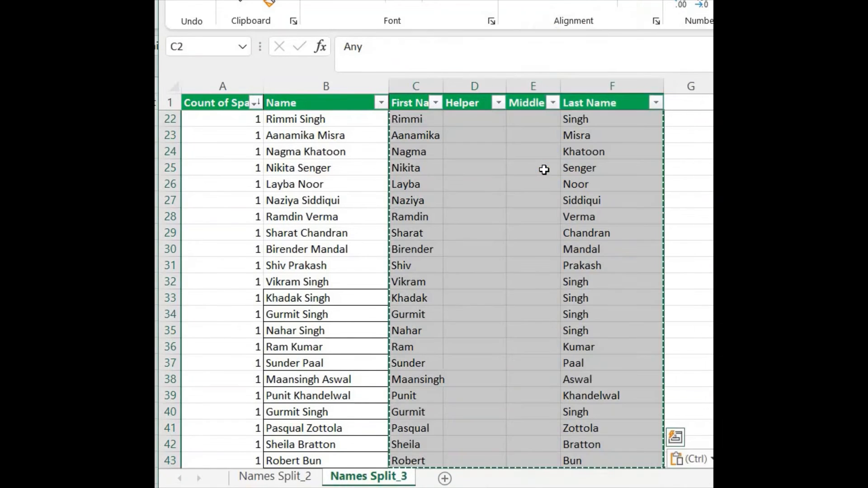
Examine the contents of the First Name, Helper, Middle Name and Last Name cells in row 2 for remaining formulas
{"action": "key", "text": "Right"}
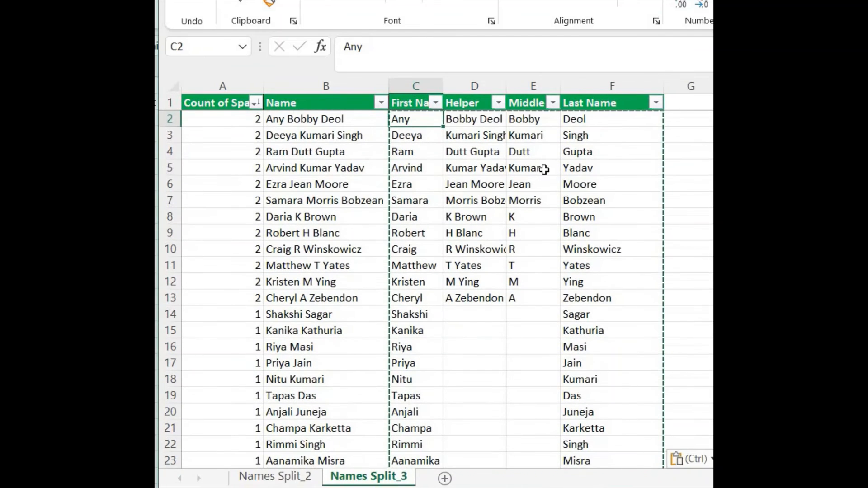
{"action": "key", "text": "Right"}
{"action": "key", "text": "Right"}
{"action": "key", "text": "Left"}
{"action": "key", "text": "Left"}
{"action": "key", "text": "Left"}
{"action": "key", "text": "Right"}
{"action": "key", "text": "Right"}
{"action": "key", "text": "Right"}
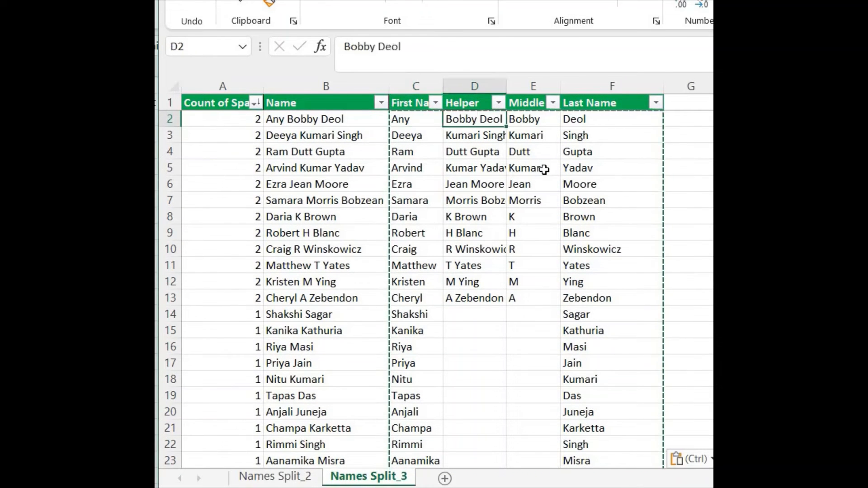
Delete the Helper column D
{"action": "key", "text": "Left"}
{"action": "key", "text": "Left"}
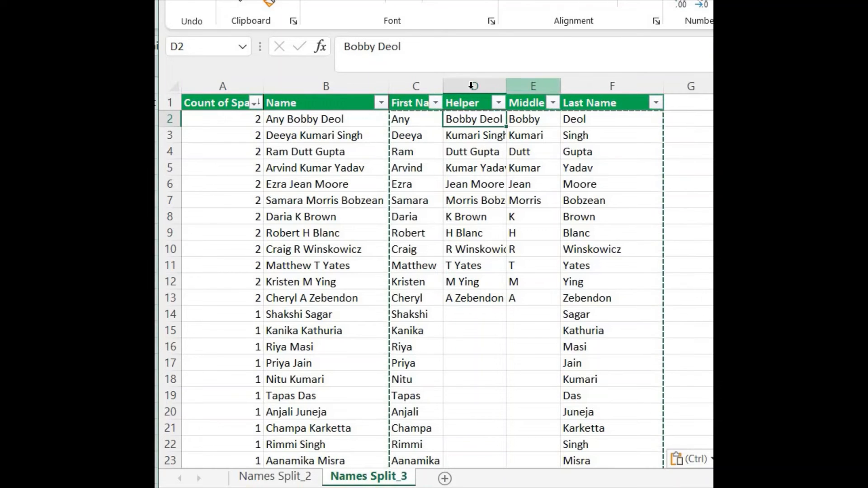
{"action": "right_click", "coordinate": [471, 86]}
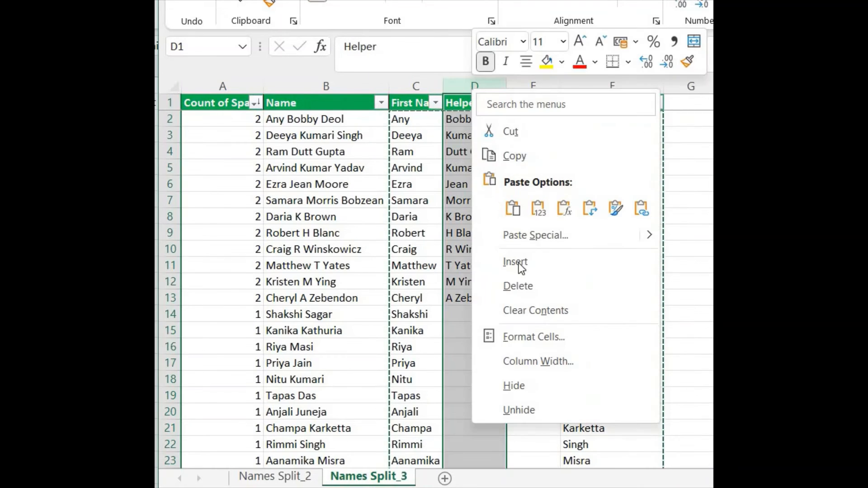
{"action": "left_click", "coordinate": [518, 292]}
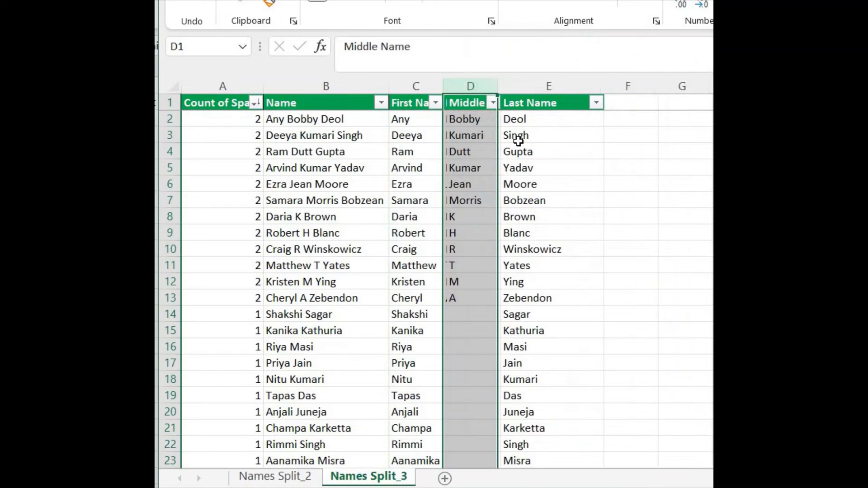
Begin a formula in F2 that nests SUBSTITUTE inside RIGHT, with the name in B2 as SUBSTITUTE's text
{"action": "left_click", "coordinate": [560, 118]}
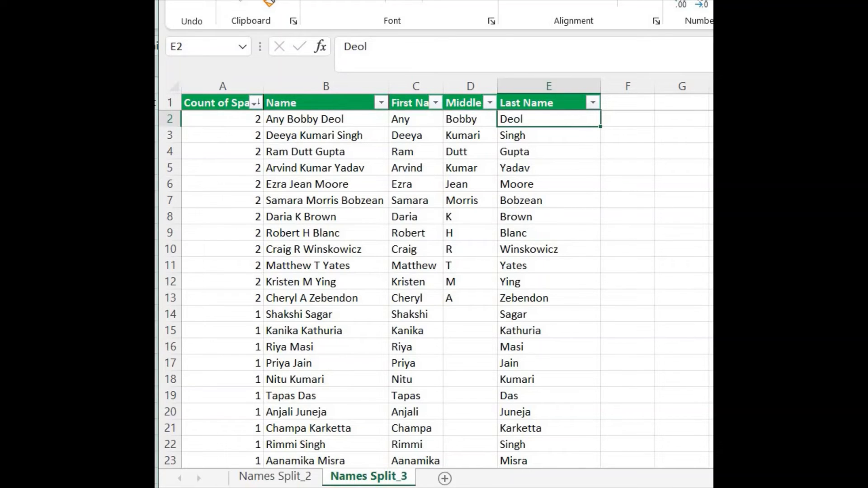
{"action": "scroll", "coordinate": [445, 272], "scroll_direction": "right", "scroll_amount": 1}
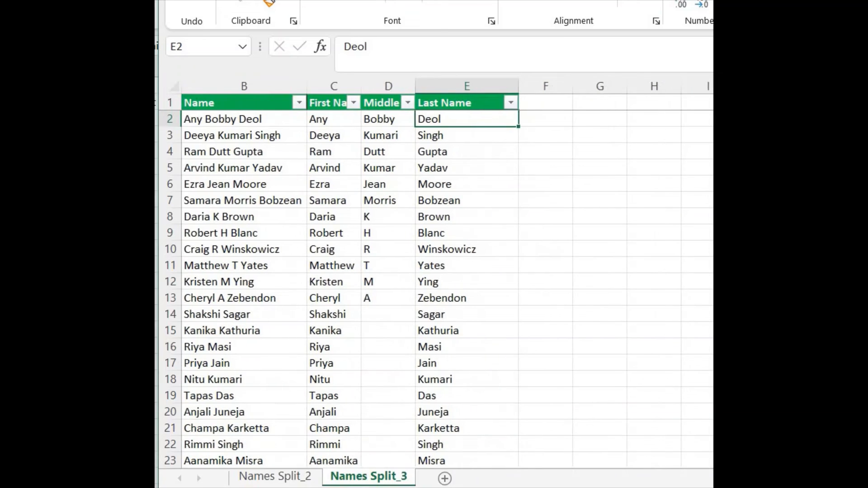
{"action": "left_click", "coordinate": [553, 120]}
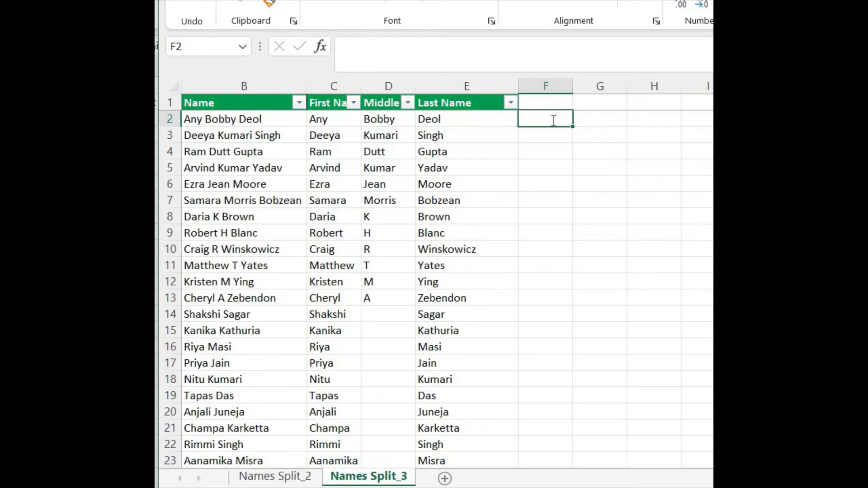
{"action": "type", "text": "="}
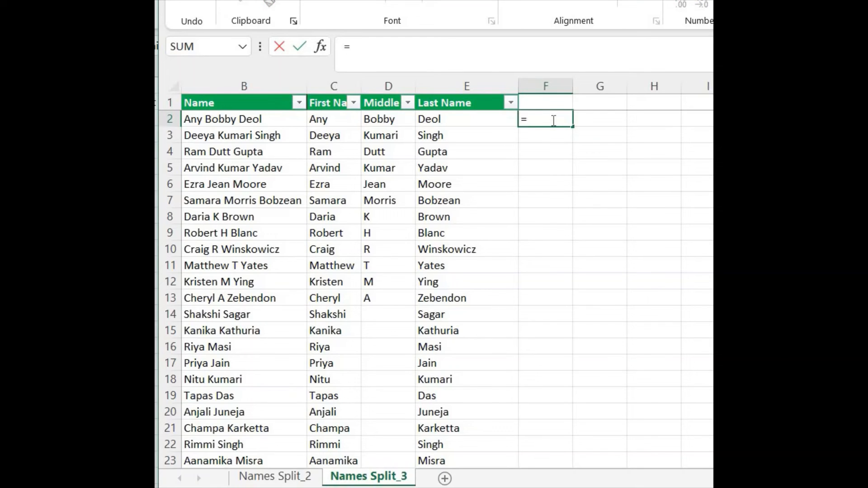
{"action": "type", "text": "Right("}
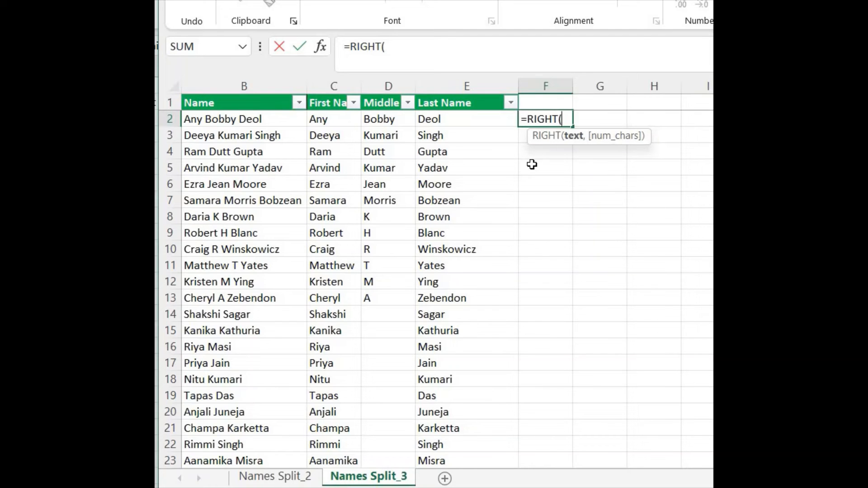
{"action": "type", "text": "subs"}
{"action": "key", "text": "Tab"}
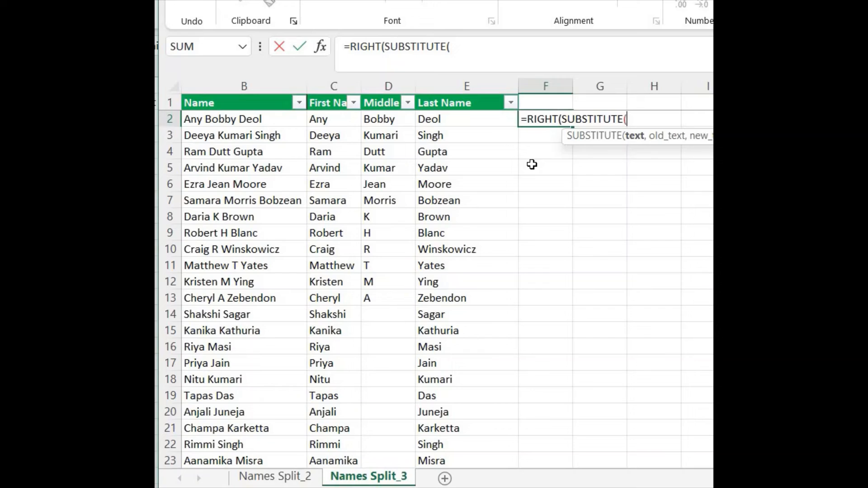
{"action": "type", "text": "A2,"}
{"action": "key", "text": "BackSpace"}
{"action": "key", "text": "BackSpace"}
{"action": "key", "text": "BackSpace"}
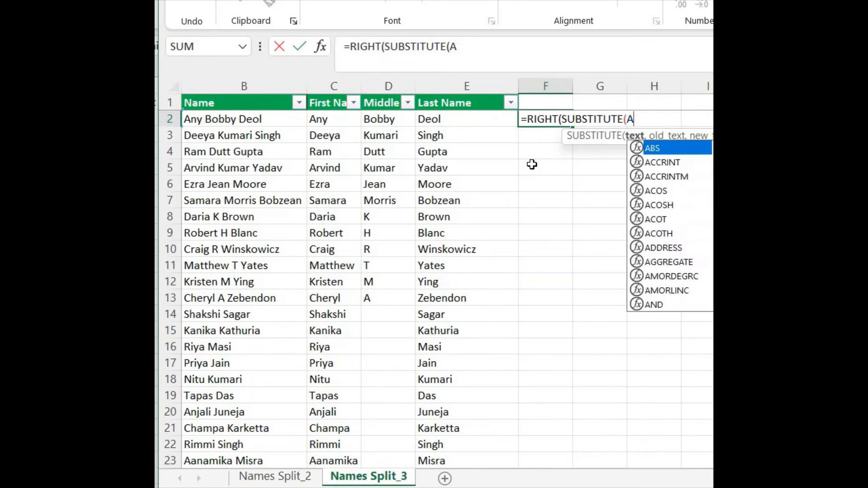
{"action": "left_click", "coordinate": [288, 122]}
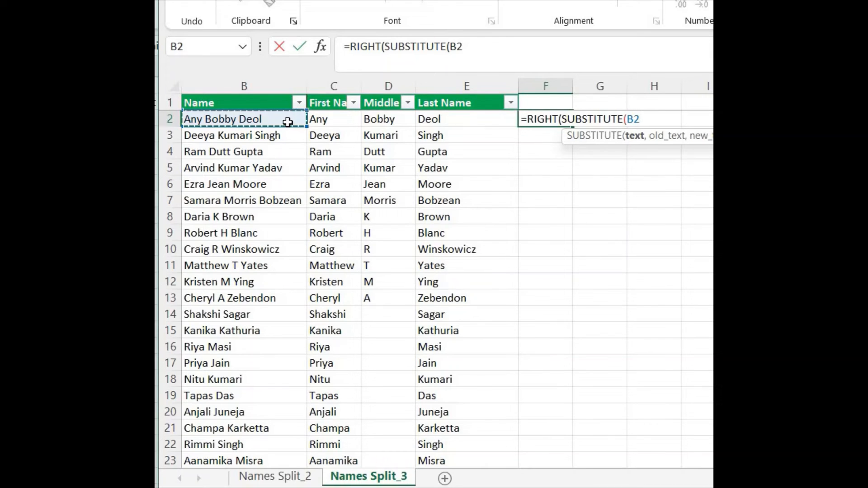
{"action": "type", "text": ","}
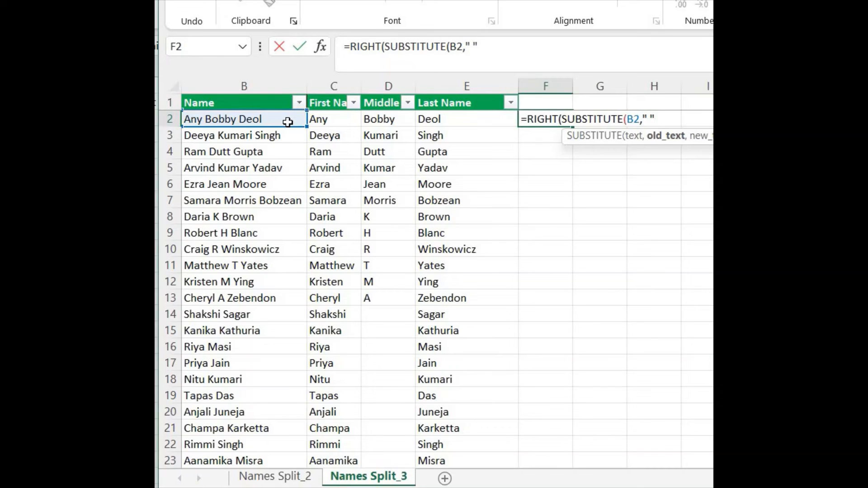
Complete the F2 formula as =RIGHT(SUBSTITUTE(B2," ",REPT(" ",100))), accepting the closing parenthesis correction
{"action": "type", "text": "\" \",REP"}
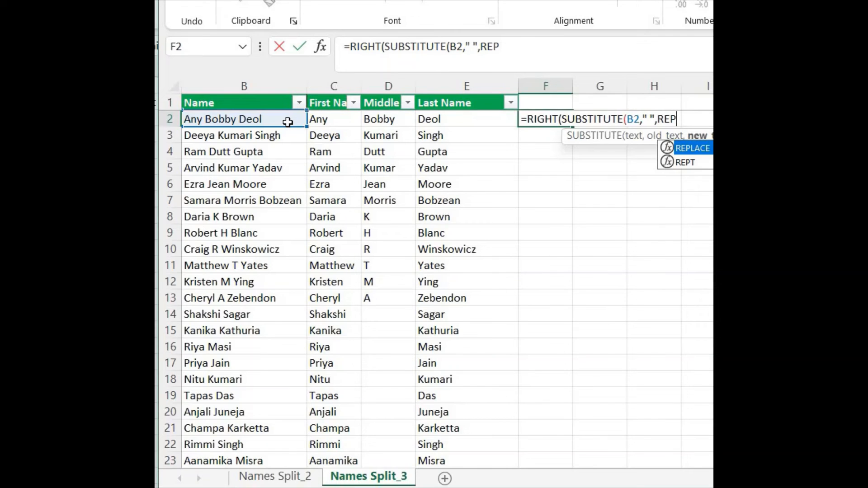
{"action": "key", "text": "Down"}
{"action": "key", "text": "Tab"}
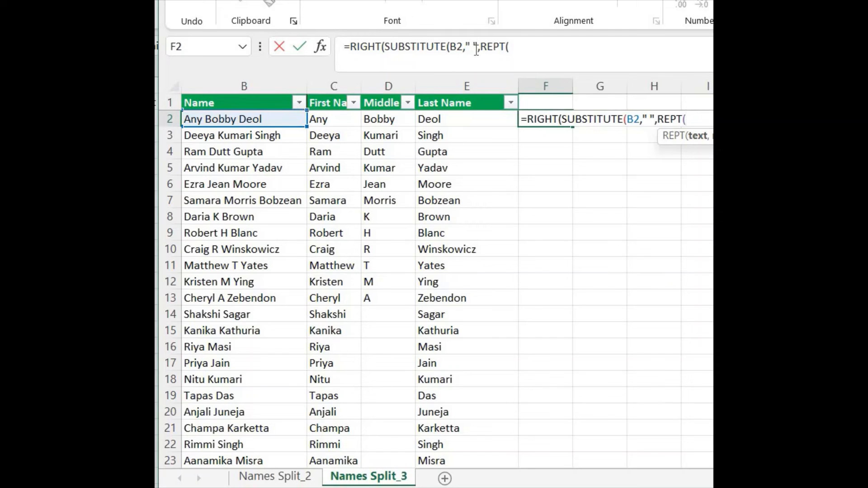
{"action": "left_click", "coordinate": [539, 47]}
{"action": "type", "text": "\" \""}
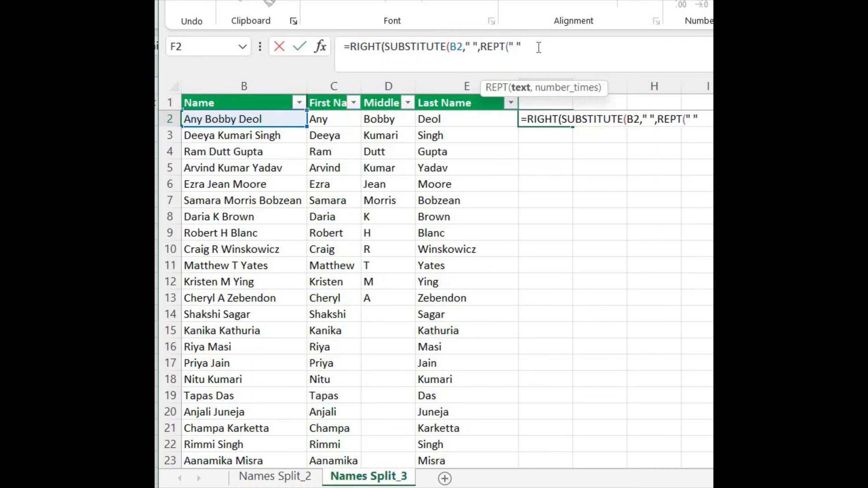
{"action": "type", "text": ",100"}
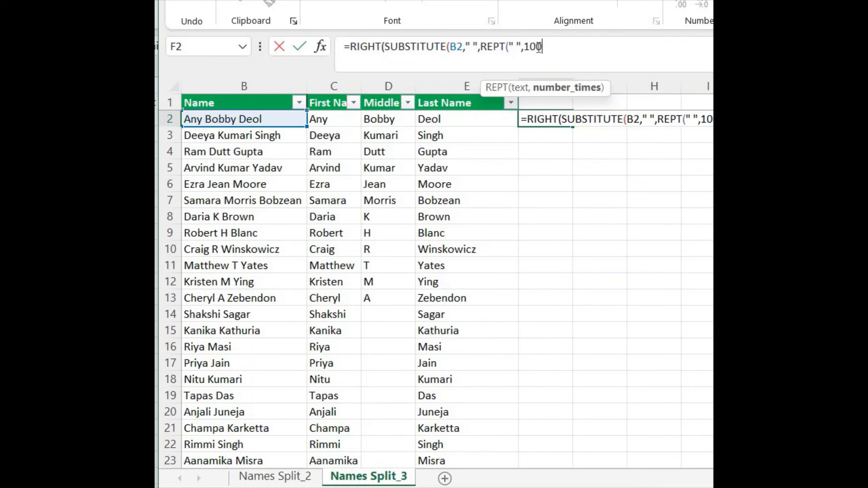
{"action": "type", "text": ")"}
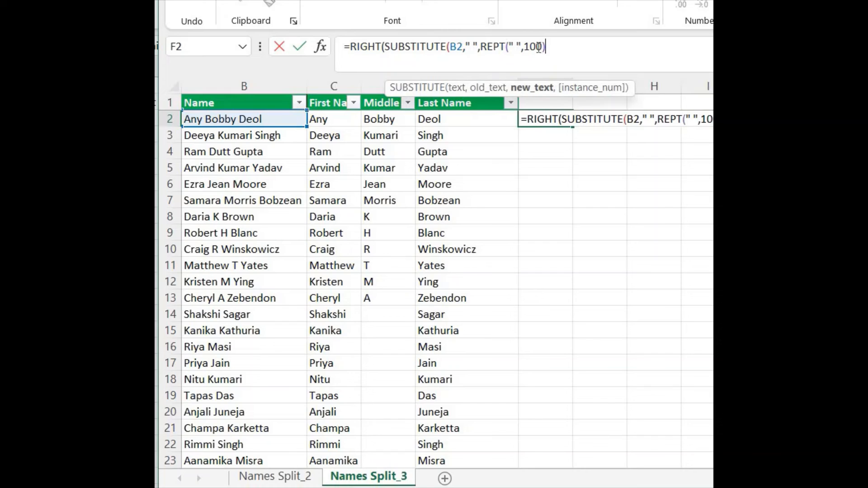
{"action": "key", "text": "Return"}
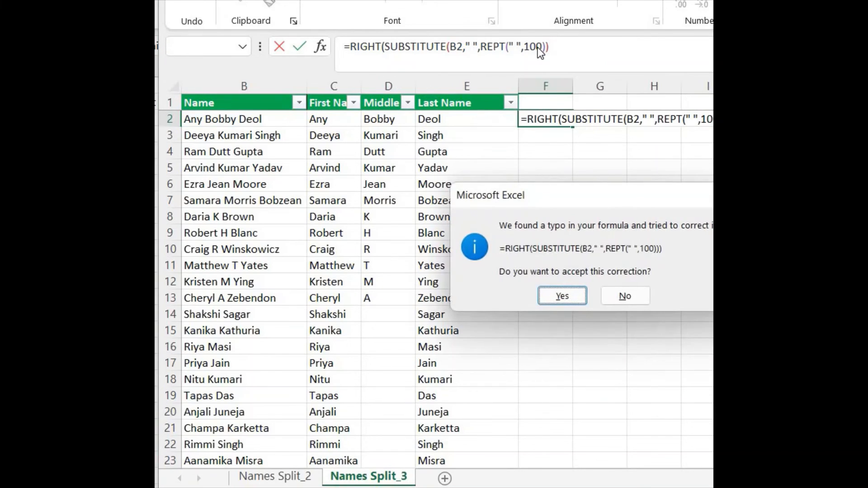
{"action": "key", "text": "Return"}
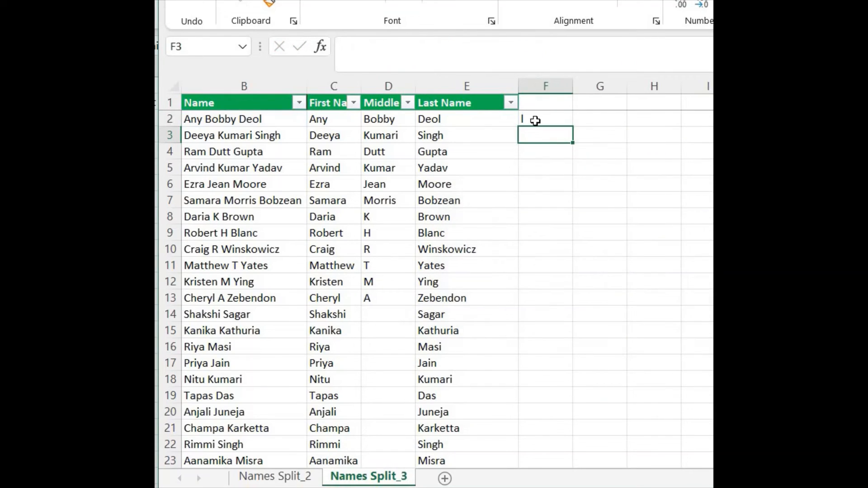
Add 100 as the character count of RIGHT in F2, making it =RIGHT(SUBSTITUTE(B2," ",REPT(" ",100)),100)
{"action": "left_click", "coordinate": [535, 120]}
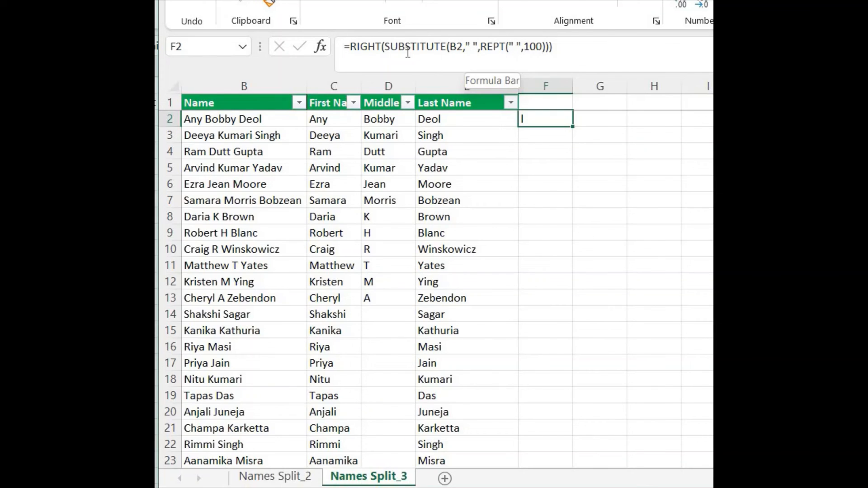
{"action": "left_click", "coordinate": [384, 48]}
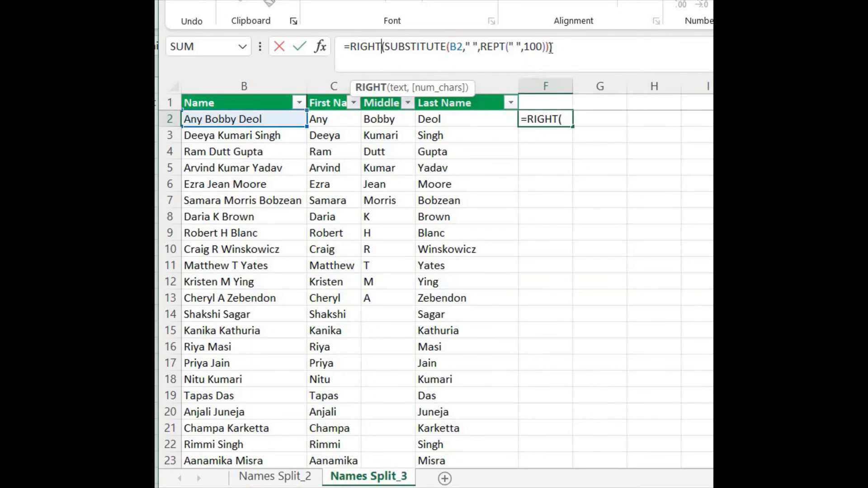
{"action": "left_click", "coordinate": [550, 47]}
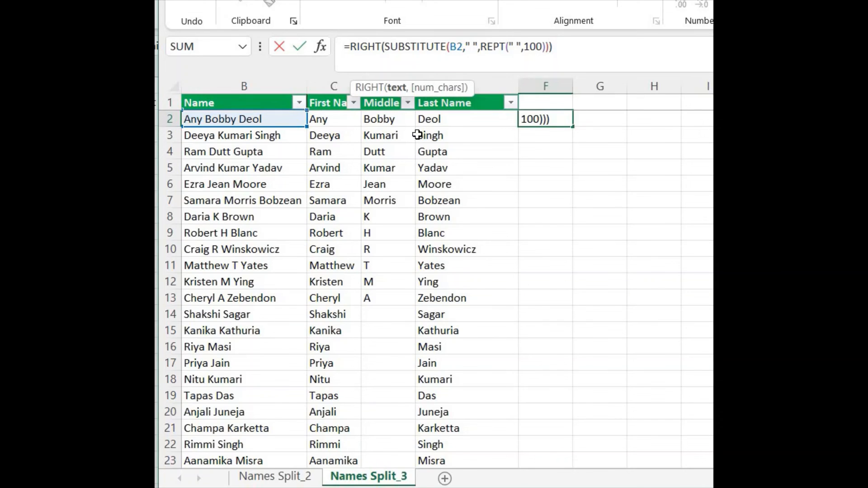
{"action": "type", "text": ","}
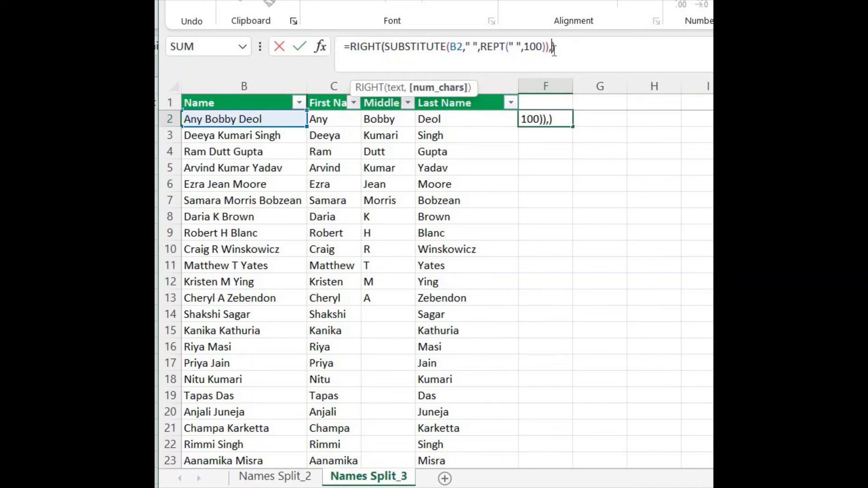
{"action": "type", "text": "100"}
{"action": "key", "text": "Return"}
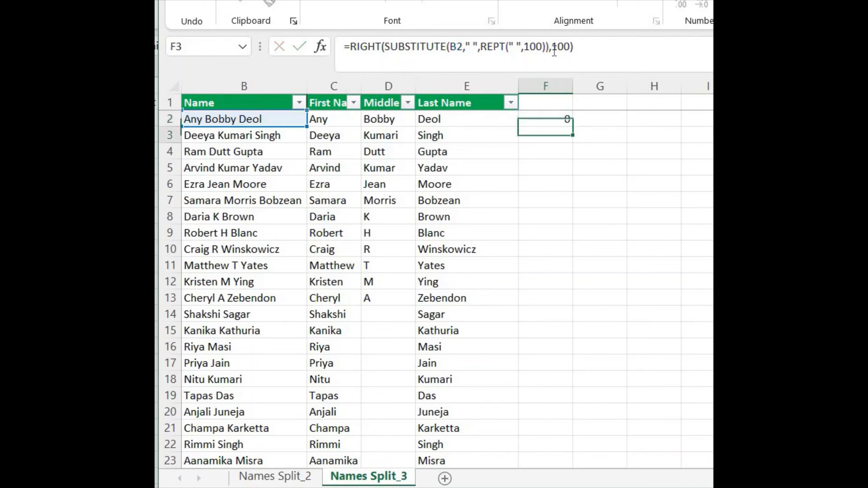
{"action": "key", "text": "Up"}
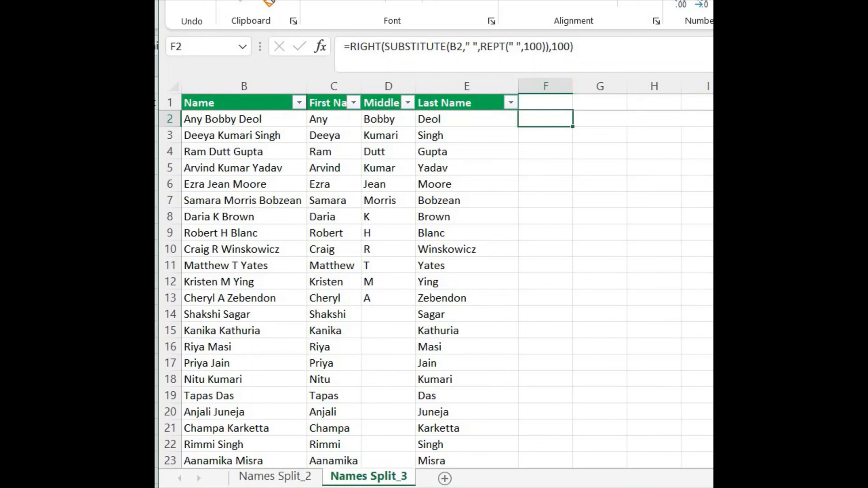
Wrap the F2 formula in TRIM so it reads =TRIM(RIGHT(SUBSTITUTE(B2," ",REPT(" ",100)),100))
{"action": "scroll", "coordinate": [443, 271], "scroll_direction": "right", "scroll_amount": 2}
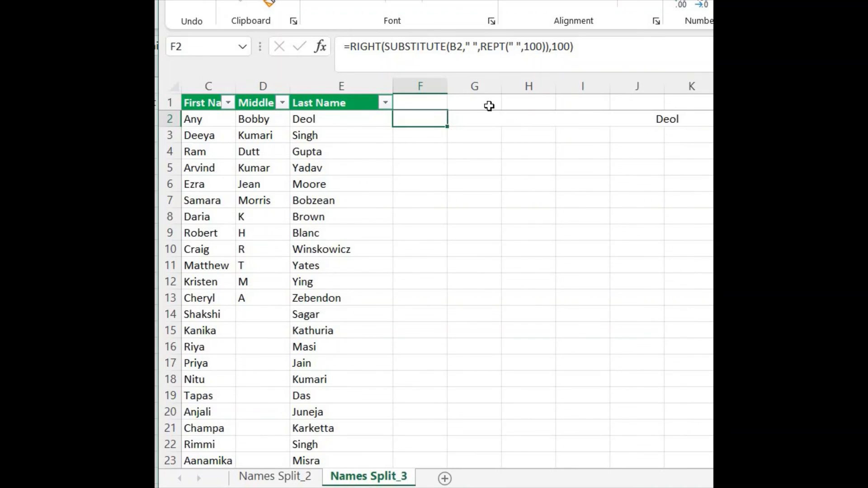
{"action": "left_click", "coordinate": [351, 47]}
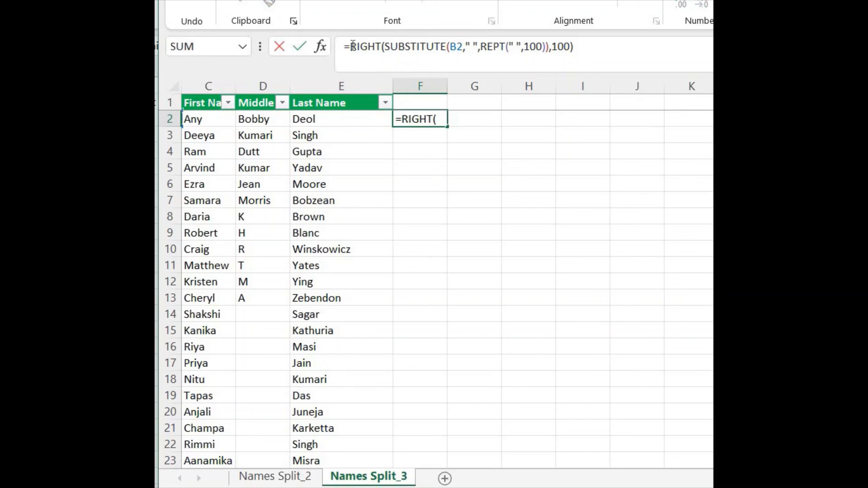
{"action": "type", "text": "trim("}
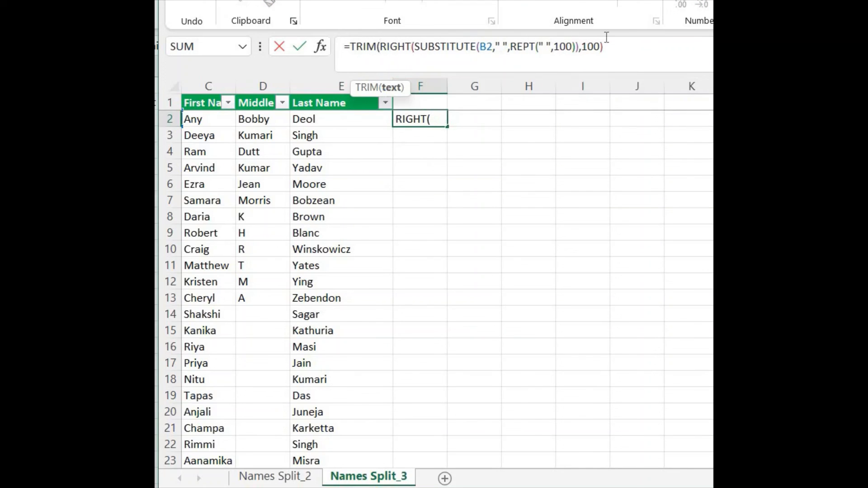
{"action": "left_click", "coordinate": [635, 41]}
{"action": "type", "text": ")"}
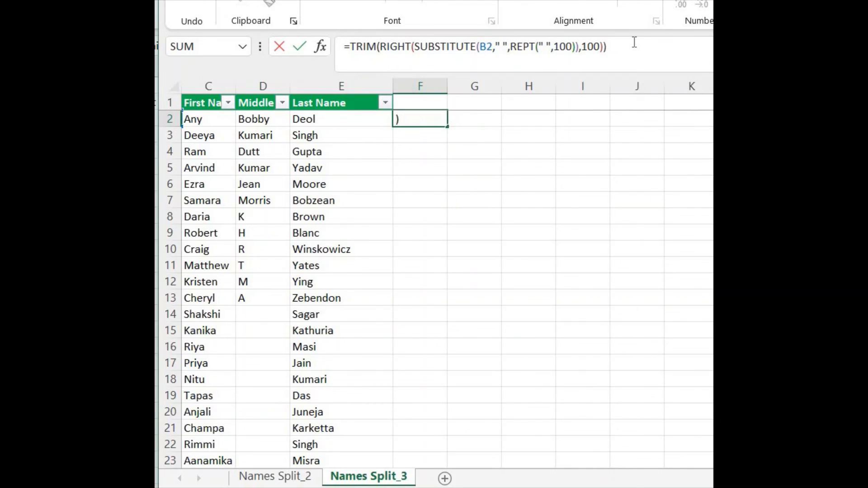
{"action": "key", "text": "Return"}
{"action": "key", "text": "Up"}
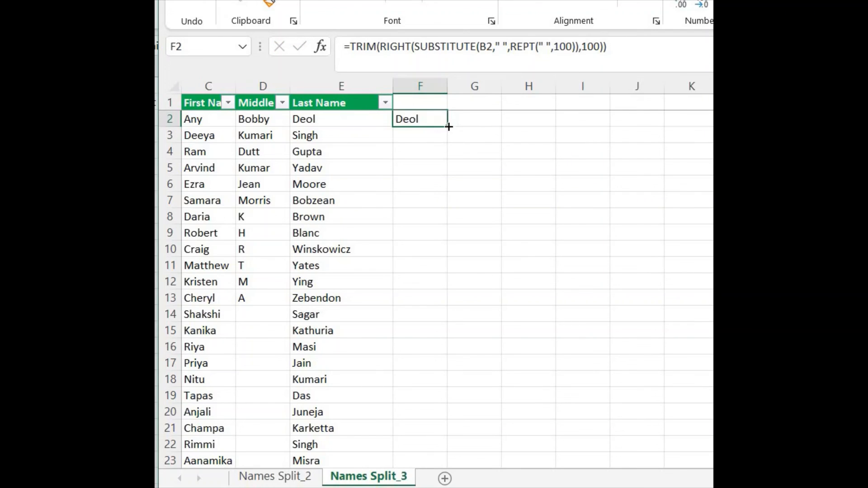
Fill the last-name formula from F2 down column F to row 23
{"action": "left_click_drag", "start_coordinate": [449, 126], "coordinate": [437, 373]}
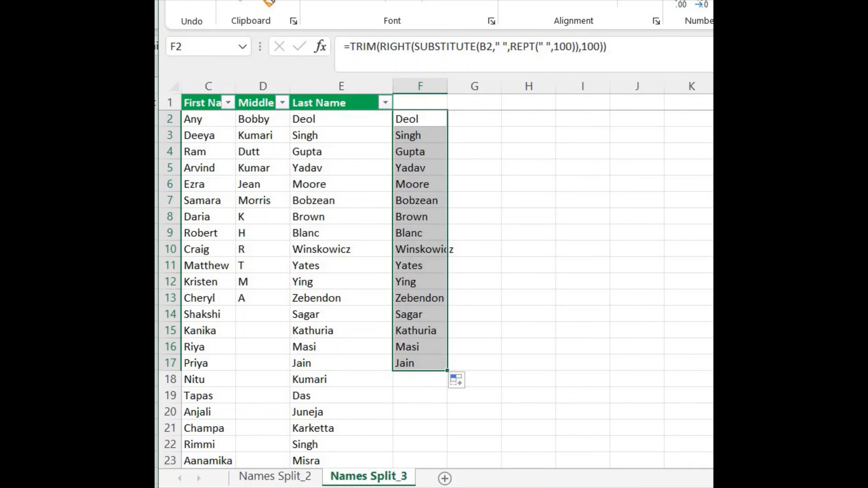
{"action": "scroll", "coordinate": [612, 400], "scroll_direction": "left", "scroll_amount": 5}
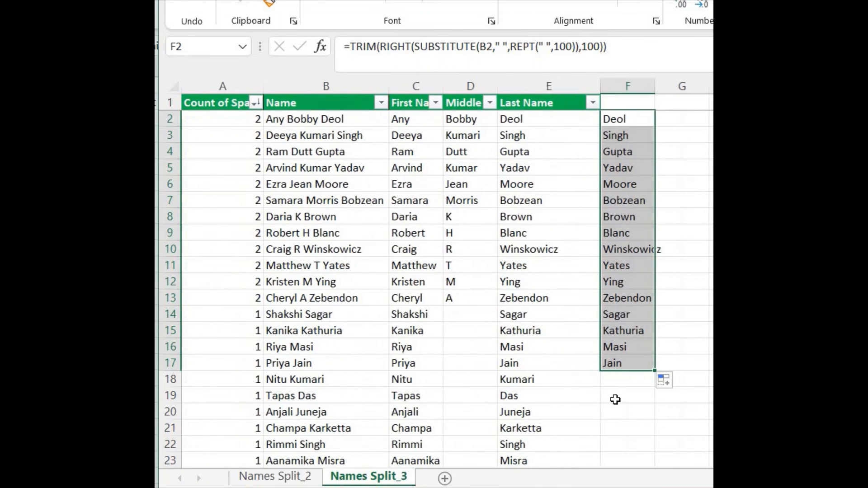
{"action": "left_click_drag", "start_coordinate": [658, 369], "coordinate": [653, 455]}
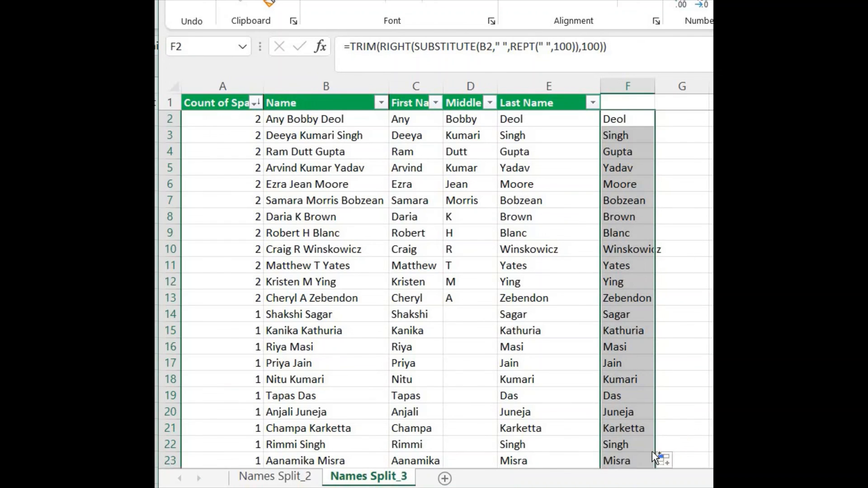
Compare the contents of the First, Middle and Last Name cells in row 2 with the formula in F2
{"action": "key", "text": "ctrl+Up"}
{"action": "key", "text": "Down"}
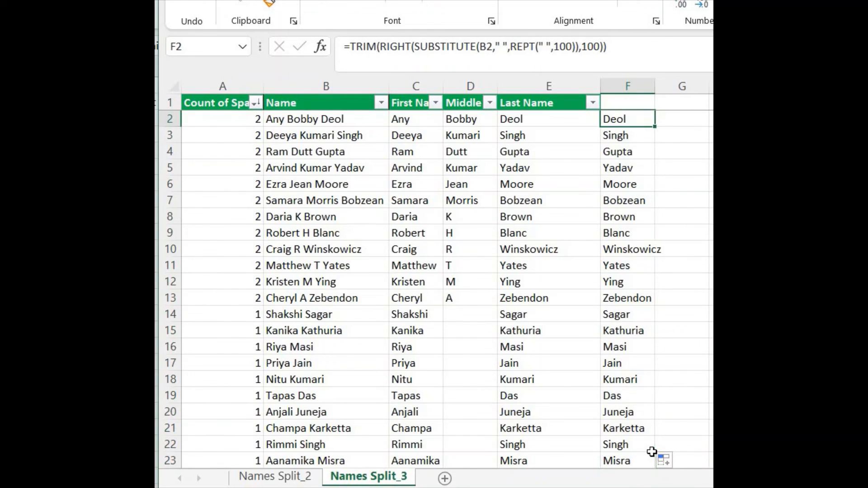
{"action": "key", "text": "Up"}
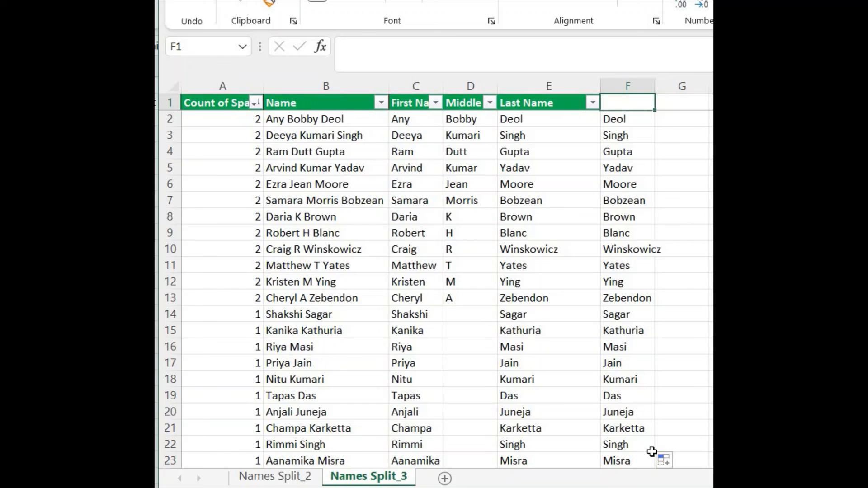
{"action": "key", "text": "Down"}
{"action": "key", "text": "Left"}
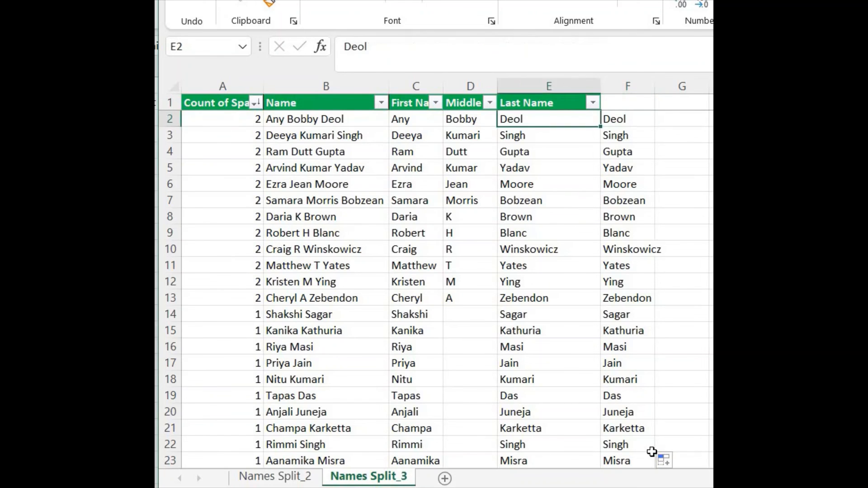
{"action": "key", "text": "Left"}
{"action": "key", "text": "Left"}
{"action": "key", "text": "Right"}
{"action": "key", "text": "Right"}
{"action": "key", "text": "Right"}
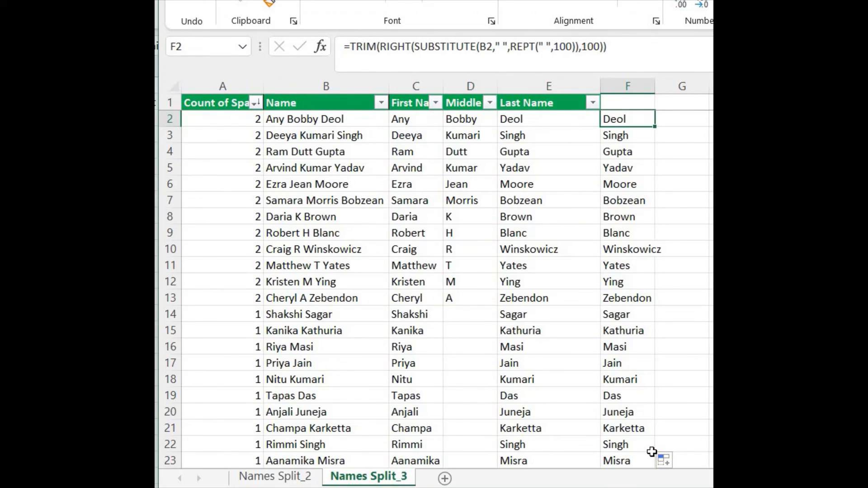